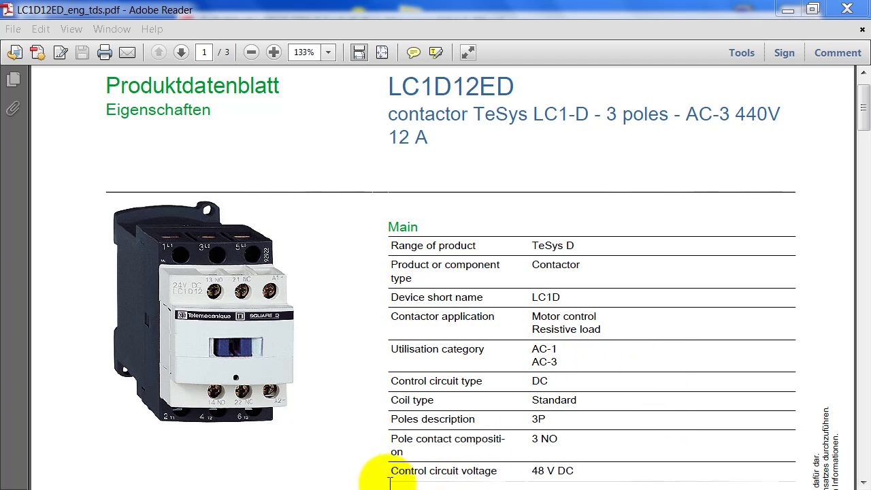
Put away the contactor datasheet and view the cabinet layout drawing in Appendix9a.pdf
left_click(788, 11)
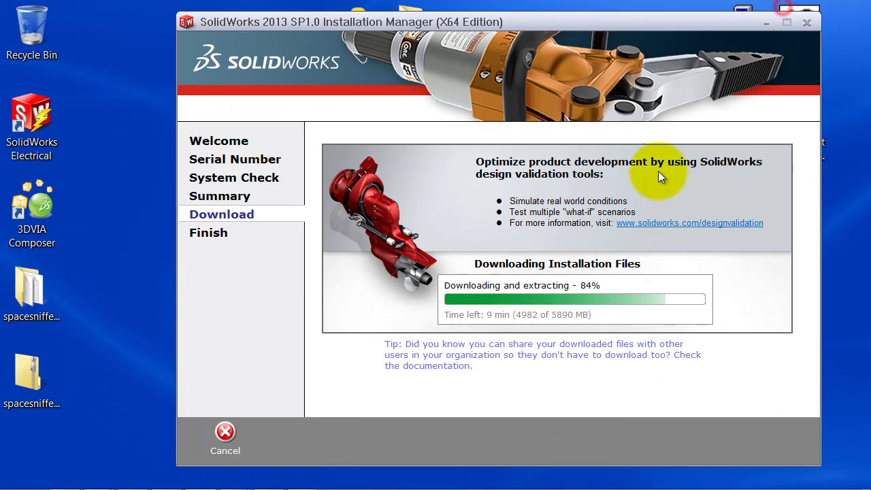
mouse_move(443, 483)
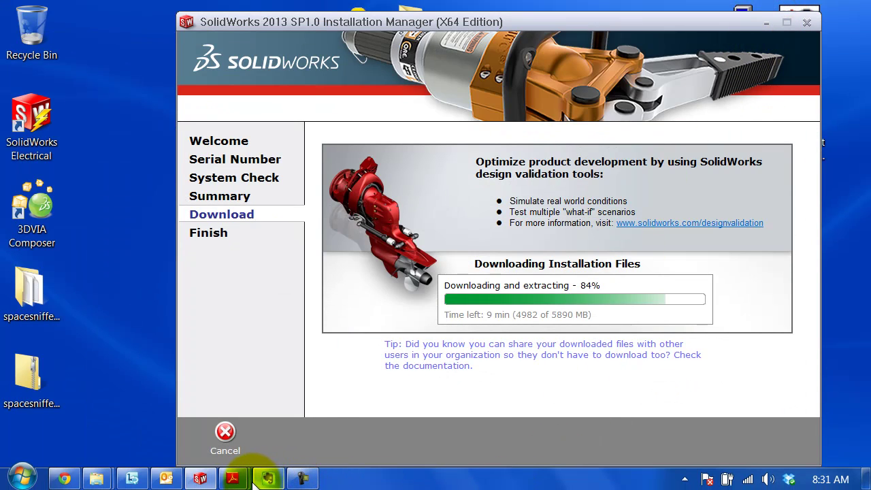
mouse_move(232, 478)
left_click(268, 398)
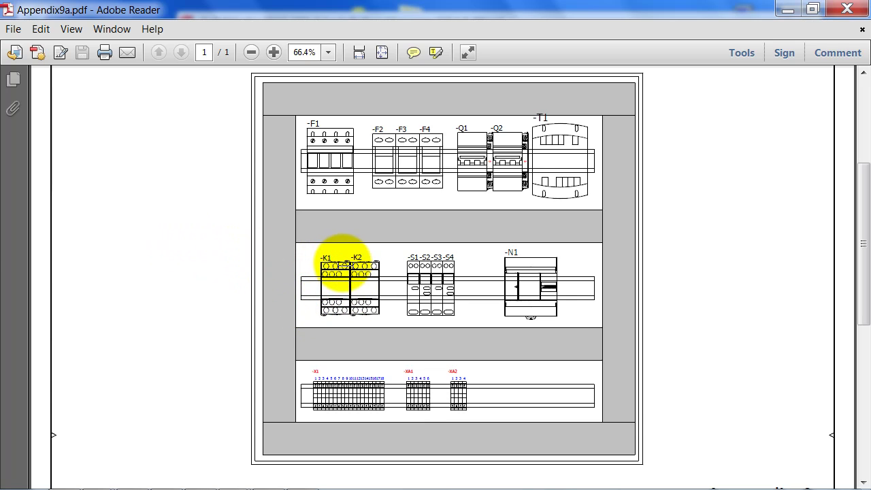
left_click(787, 9)
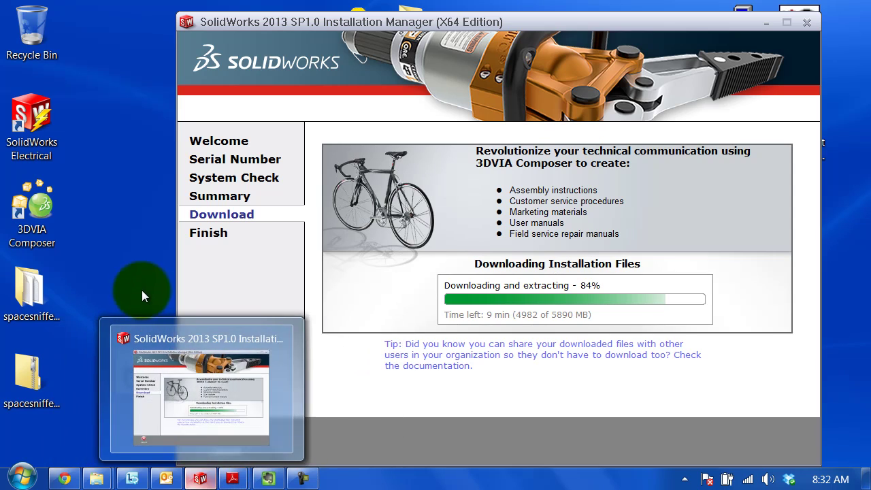
Start SolidWorks Electrical and dismiss the Projects Manager
double_click(31, 126)
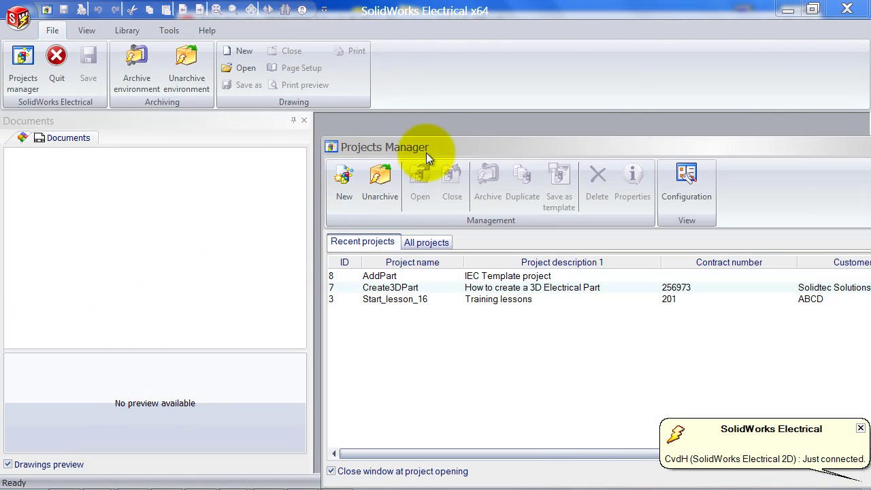
left_click_drag(446, 148, 137, 83)
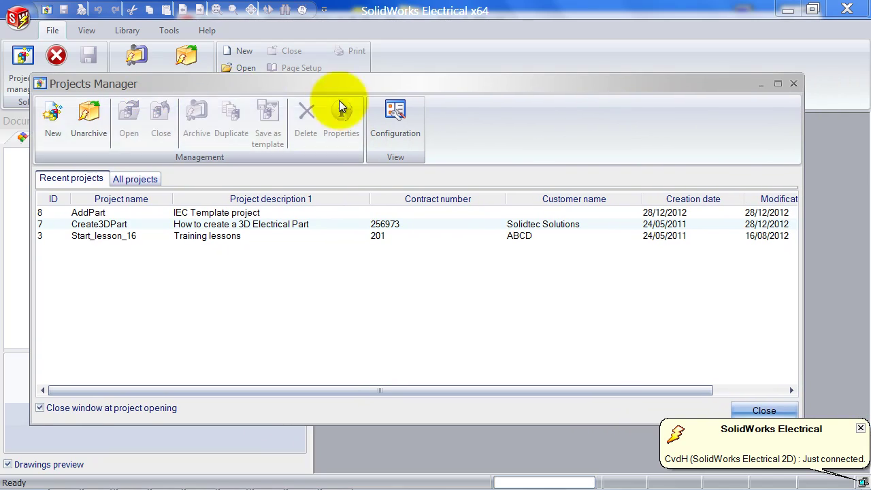
left_click(792, 85)
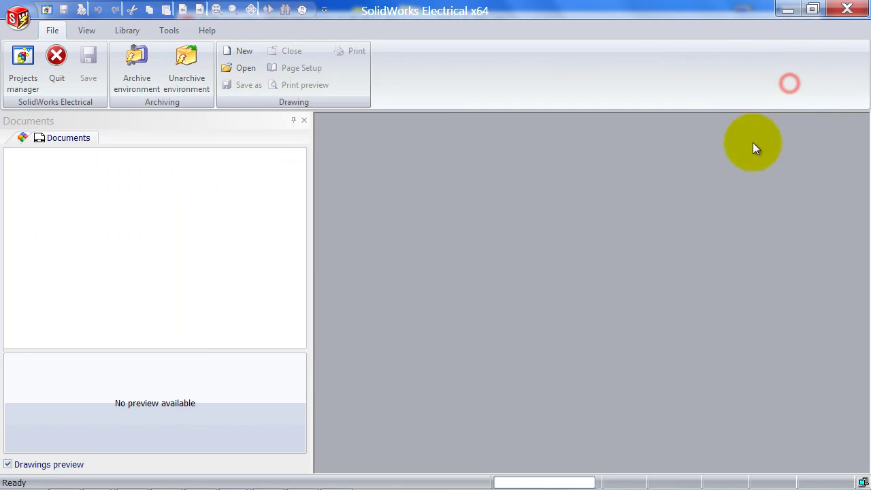
Open the Manufacturer parts manager full-size and search the user-created objects library without restricting the class
left_click(130, 30)
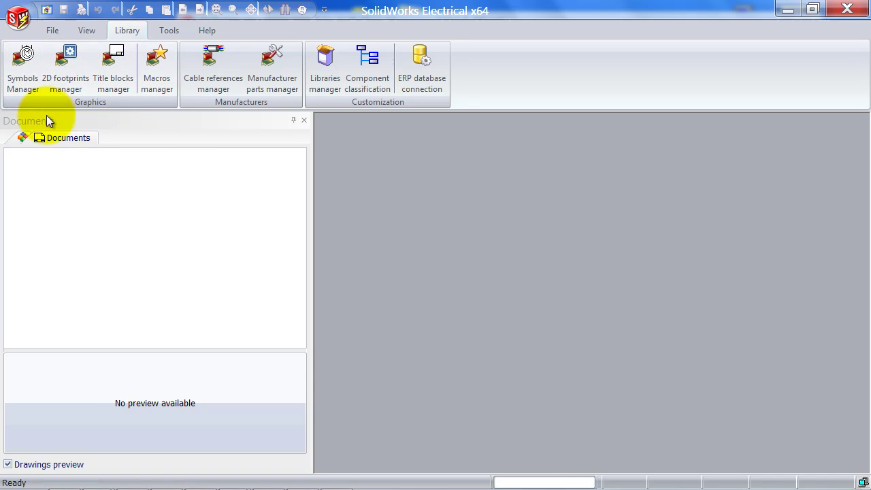
left_click(278, 86)
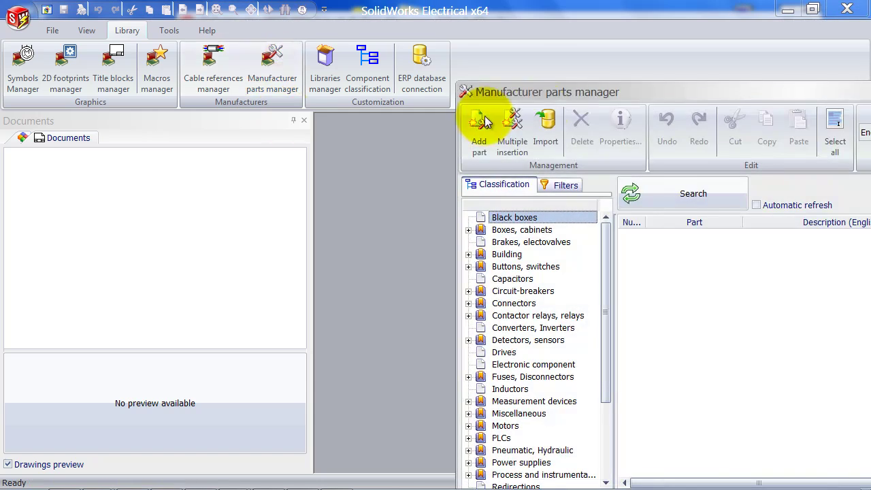
left_click_drag(589, 93, 253, 57)
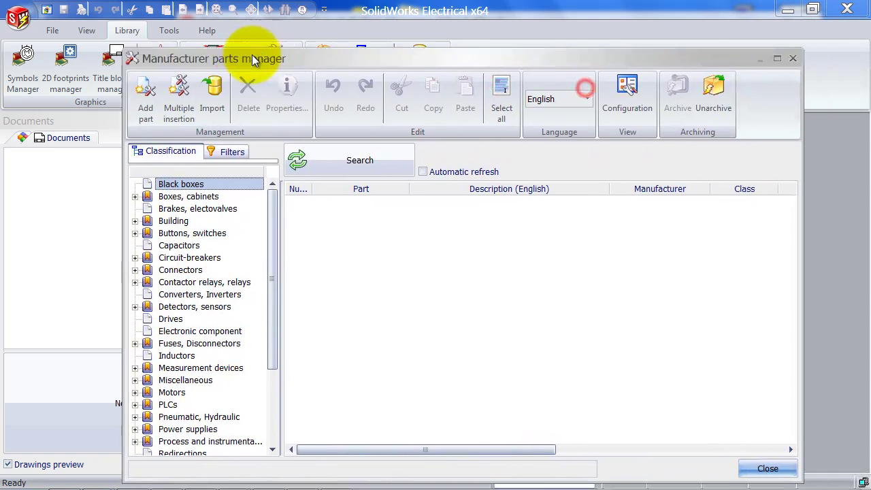
double_click(252, 57)
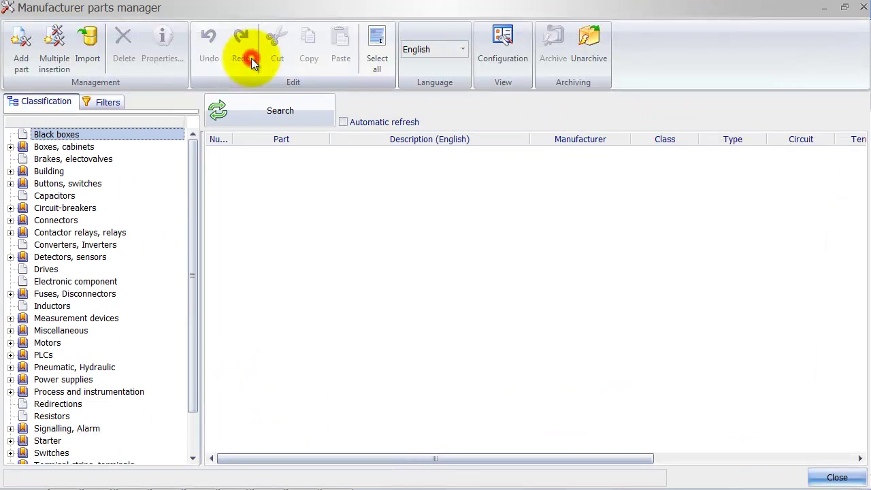
left_click(112, 102)
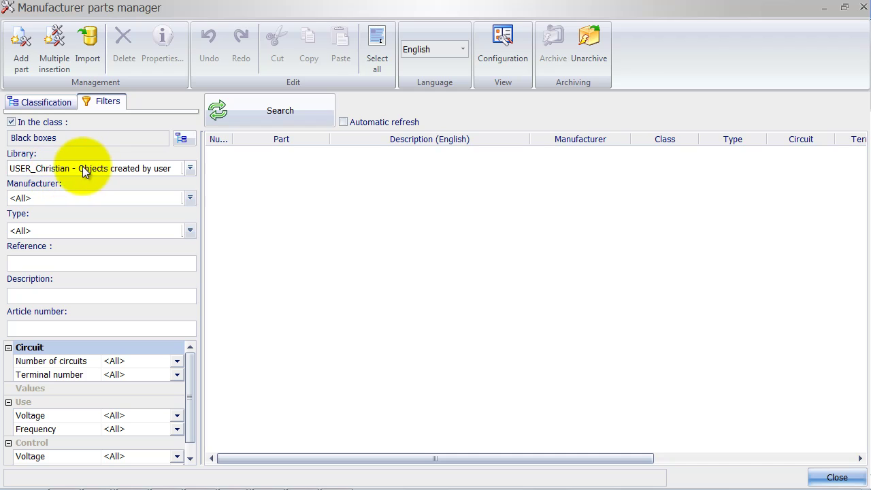
left_click(10, 121)
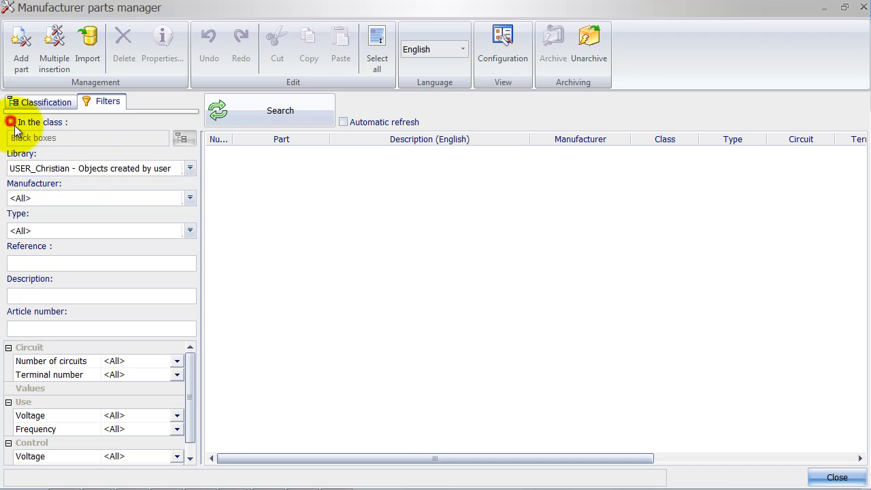
left_click(238, 114)
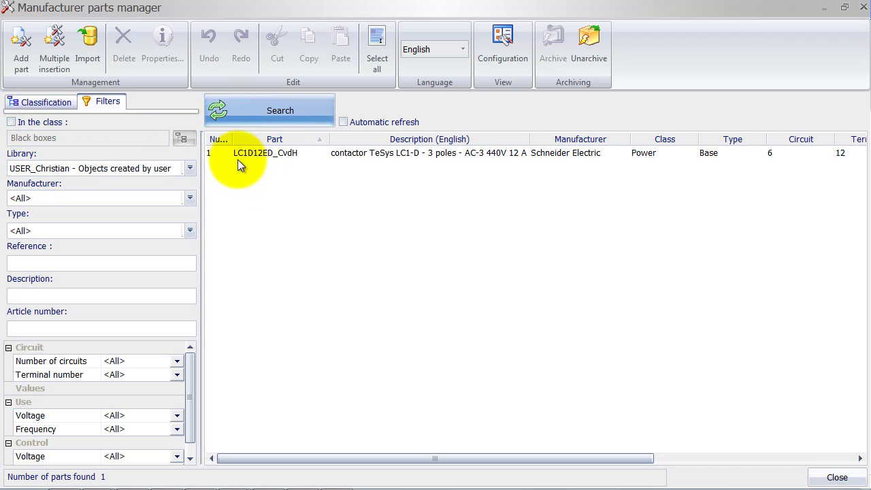
Open the LC1D12ED contactor's part properties and examine its general, illustration and size data
double_click(281, 152)
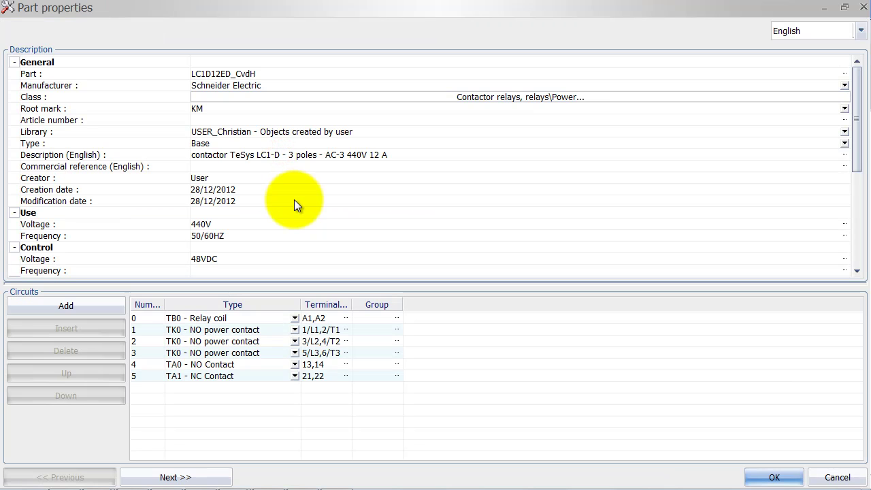
scroll(286, 201, "down", 2)
scroll(285, 197, "down", 3)
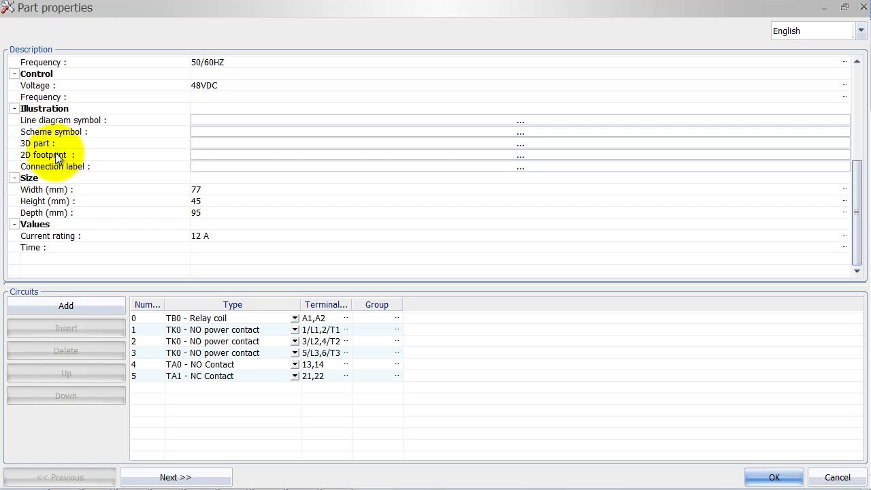
Browse the Power contactor footprints offered for the part's 2D footprint, and close the parts manager without choosing one
left_click(537, 160)
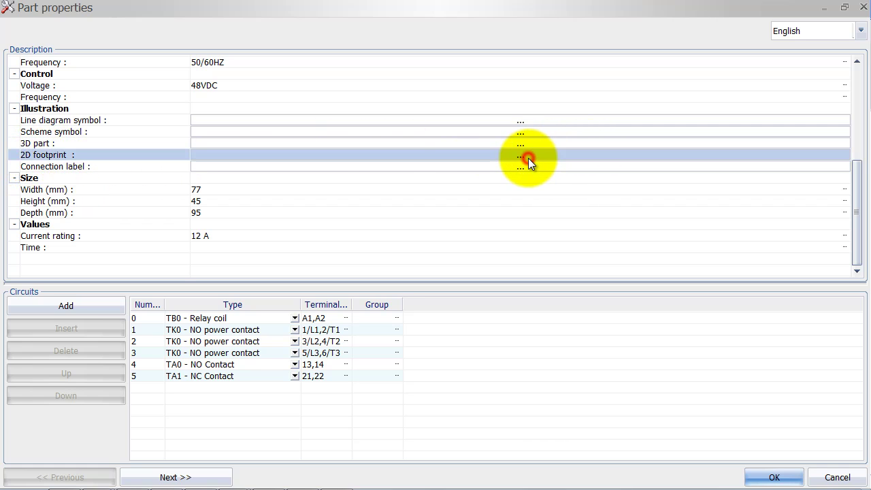
left_click(528, 158)
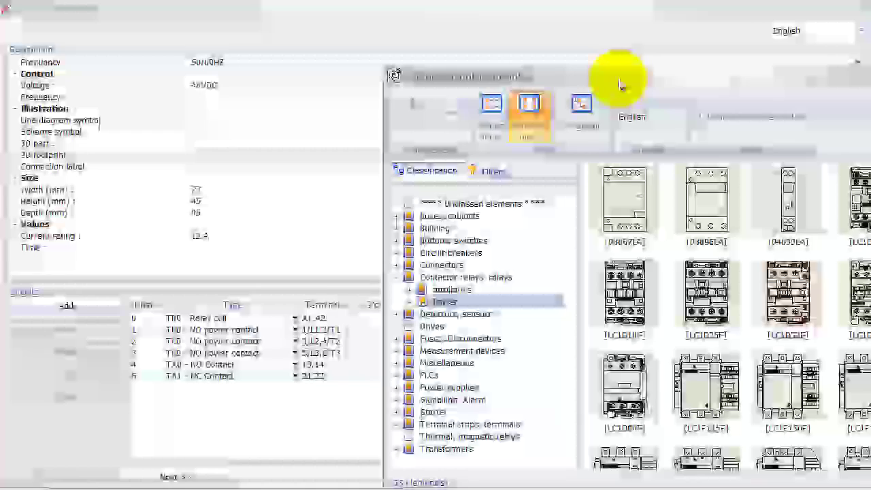
left_click_drag(620, 83, 361, 44)
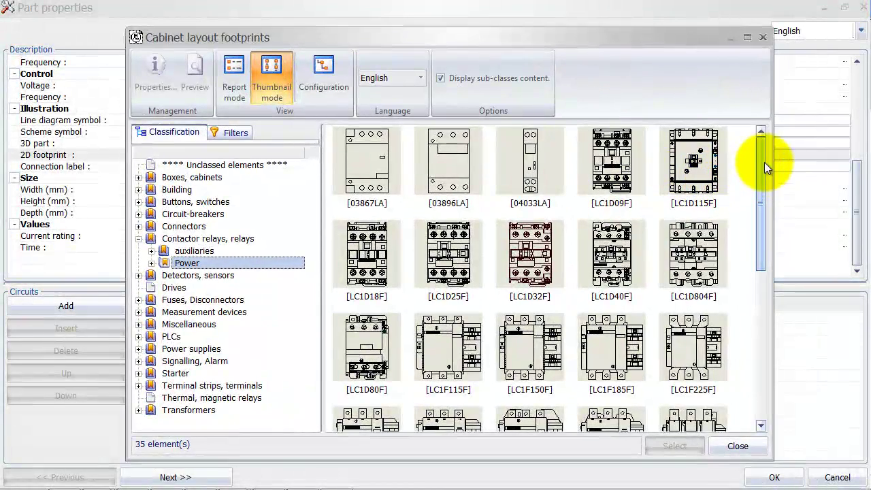
left_click_drag(758, 150, 760, 193)
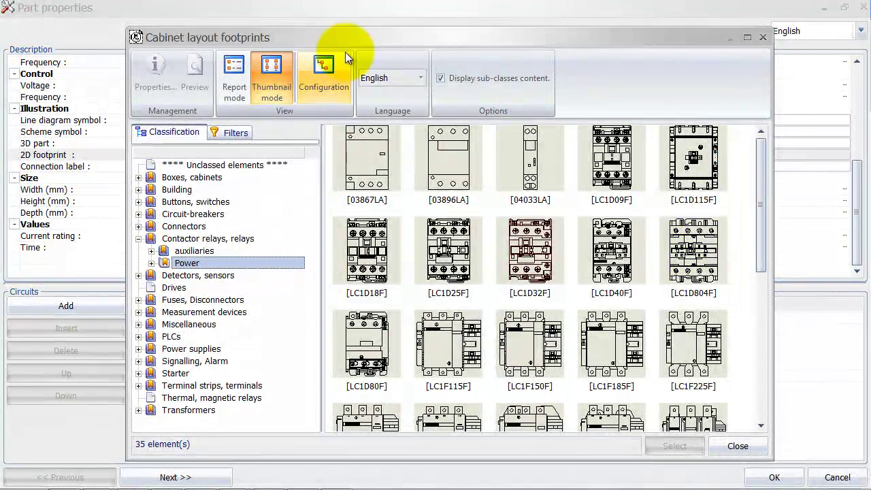
left_click_drag(345, 38, 347, 241)
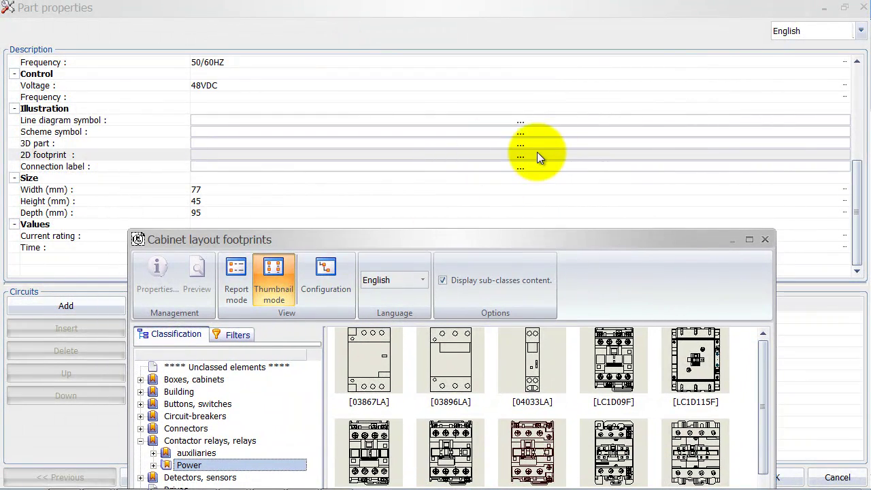
left_click_drag(533, 240, 533, 76)
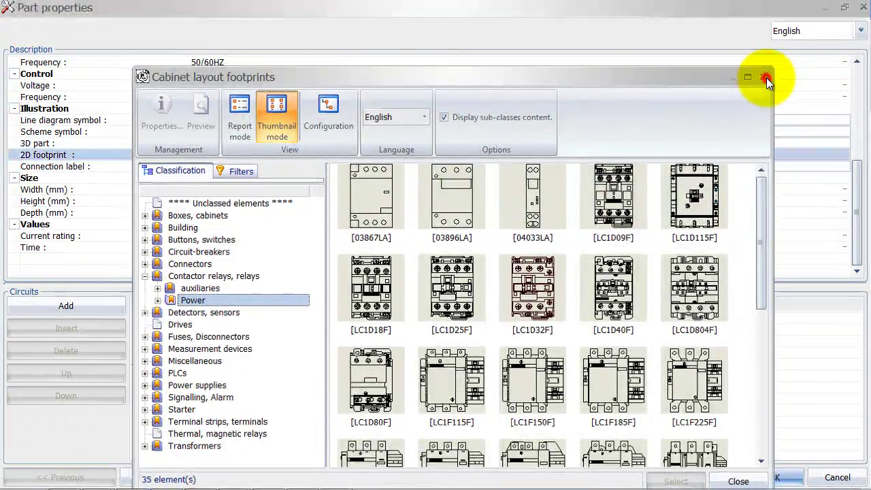
left_click(766, 77)
left_click(862, 7)
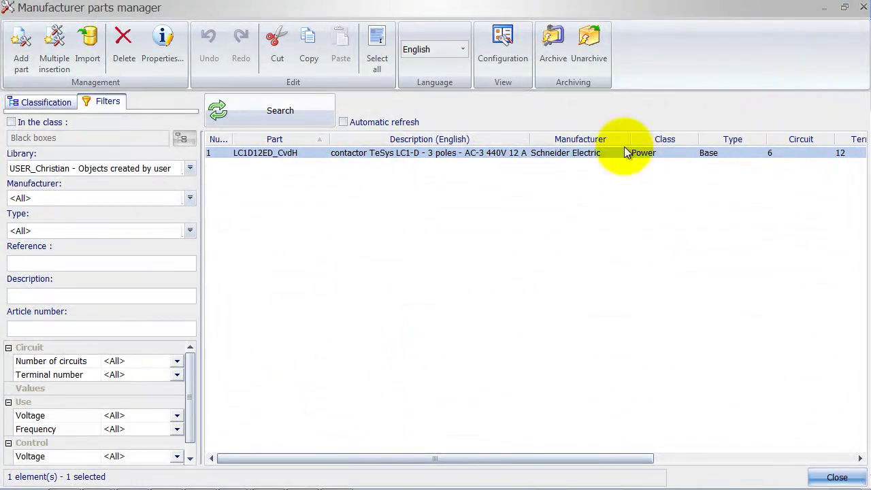
left_click(863, 8)
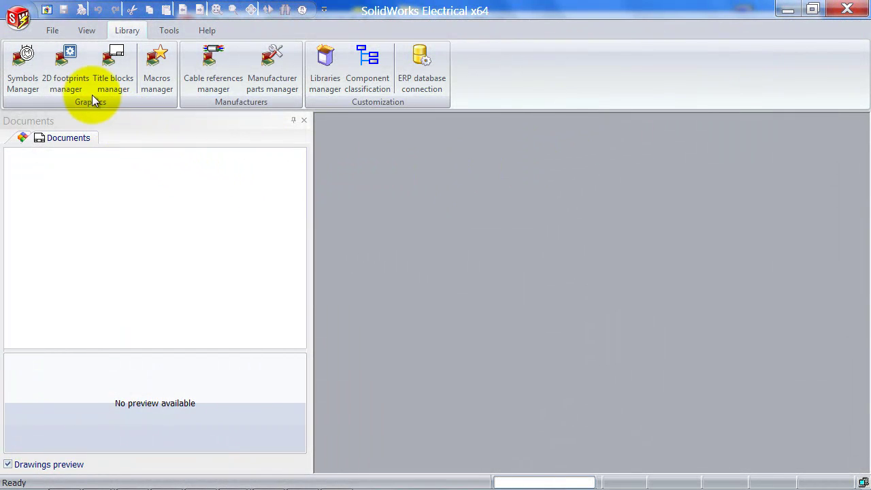
Open the 2D footprints manager and maximize its window
left_click(69, 75)
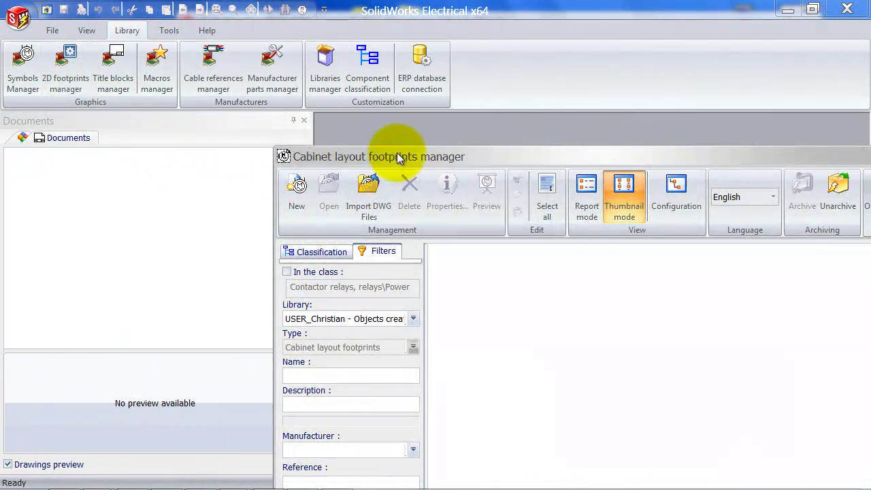
double_click(397, 152)
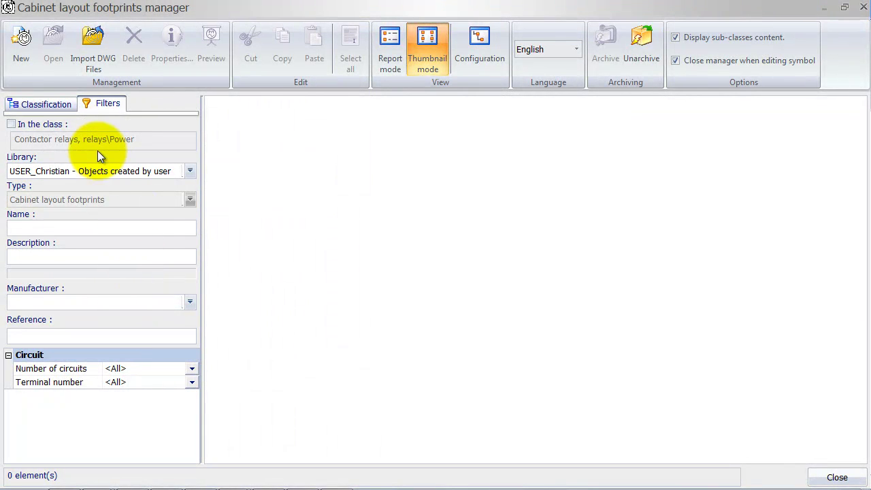
left_click(27, 56)
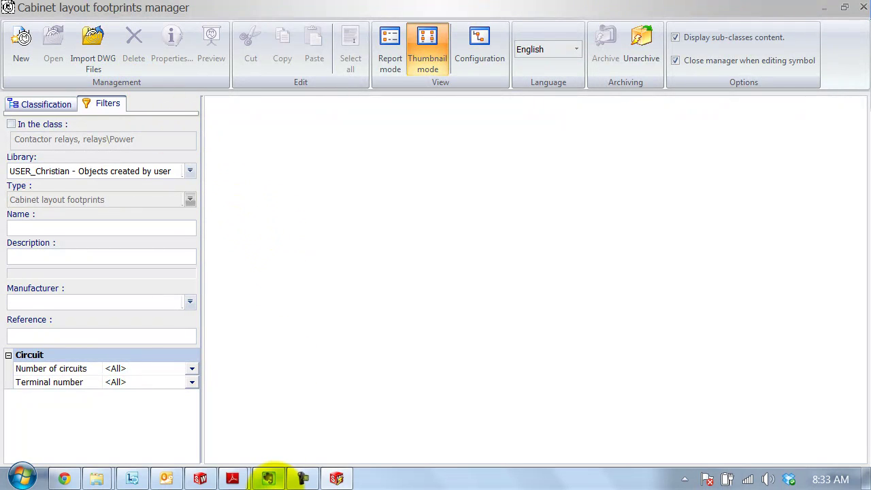
Switch to the TraceParts page in Chrome and choose 2D AutoCAD (DWG 13) as the download format for the LC1D12ED contactor
left_click(66, 479)
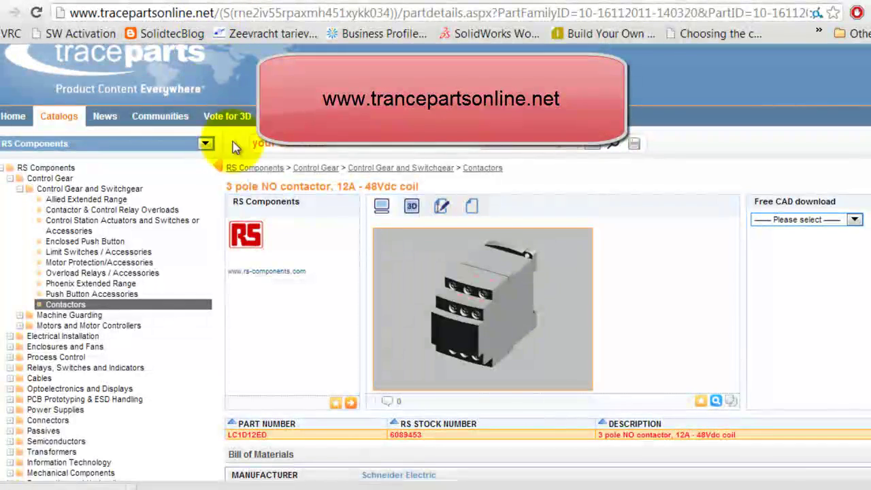
scroll(861, 257, "down", 3)
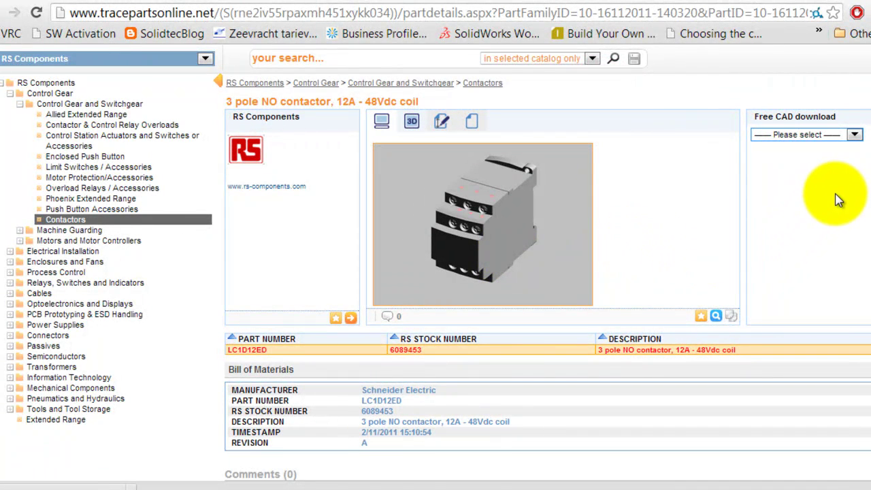
left_click(409, 354)
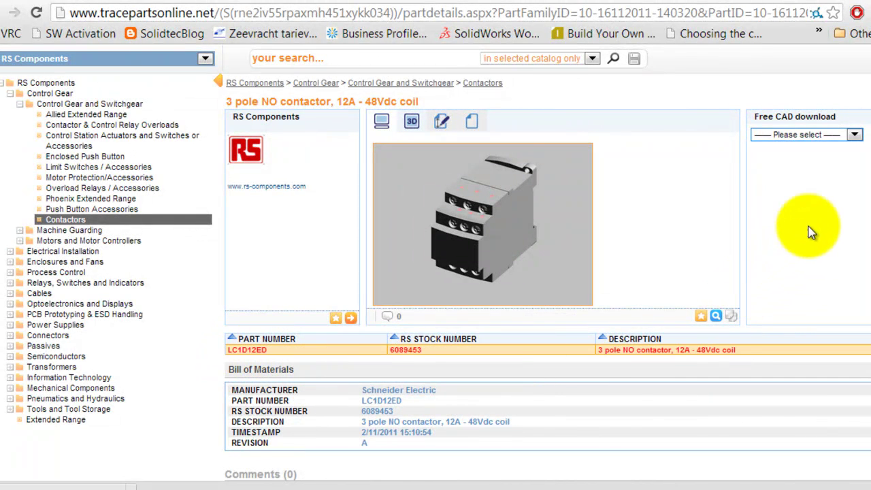
left_click(855, 135)
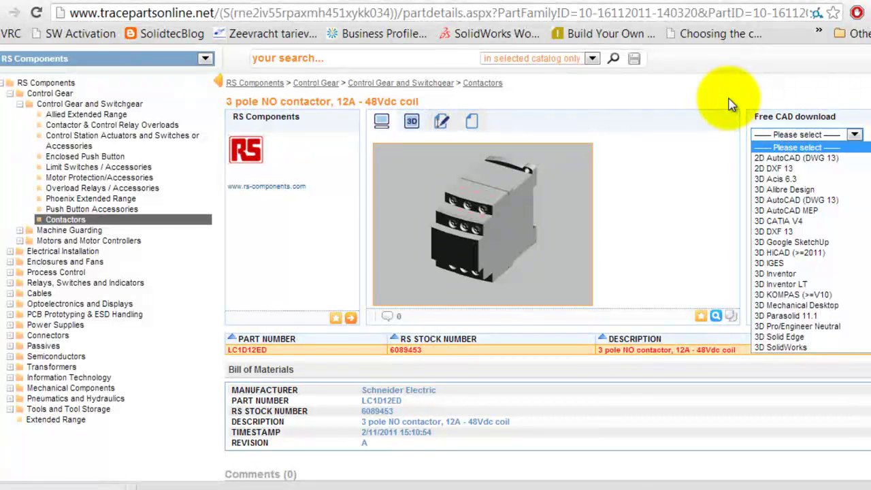
left_click(765, 158)
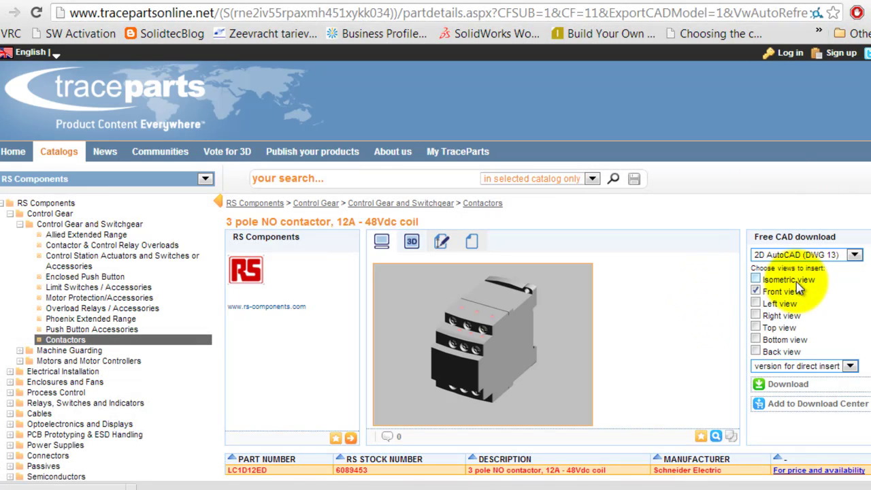
scroll(800, 289, "down", 1)
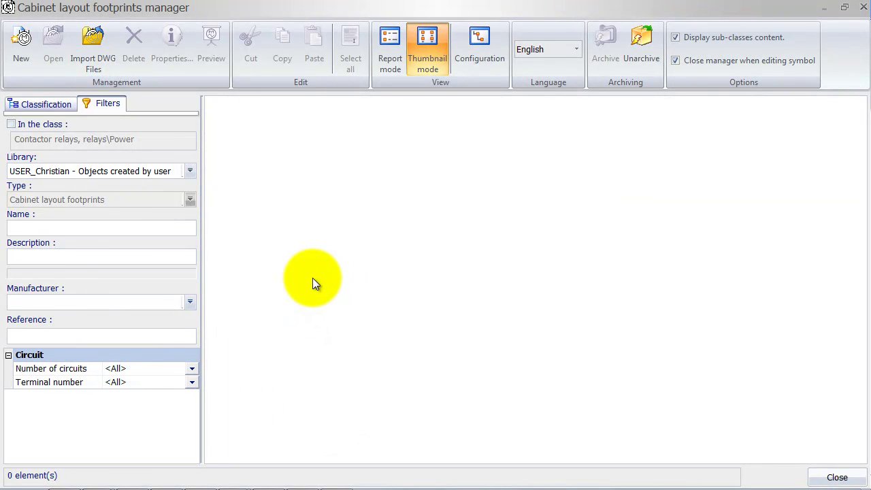
Start a DWG import of 21150_front.dwg from the ImportDWG folder, using the ACAD_E_ImportConfig configuration
left_click(98, 59)
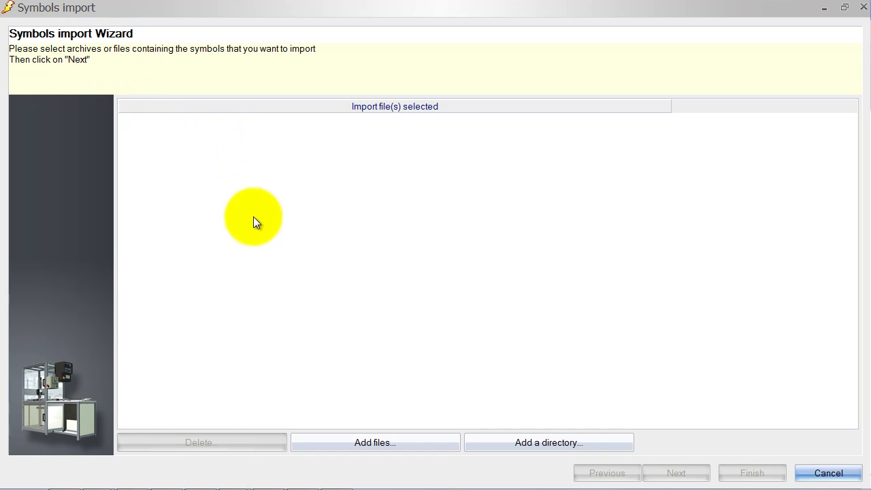
left_click(342, 441)
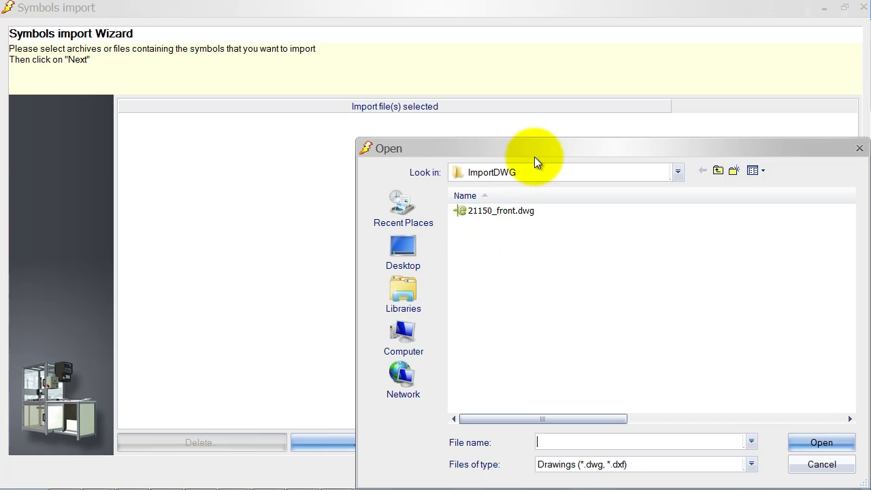
left_click_drag(531, 145, 456, 109)
left_click(445, 175)
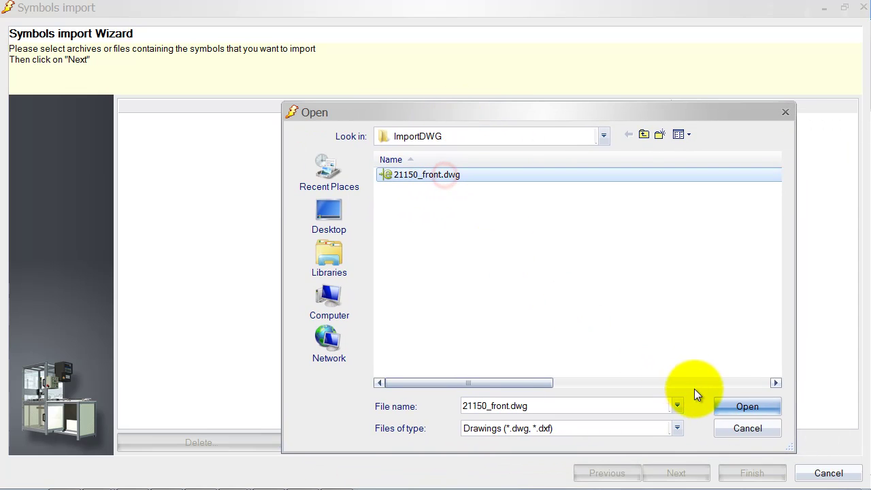
left_click(729, 407)
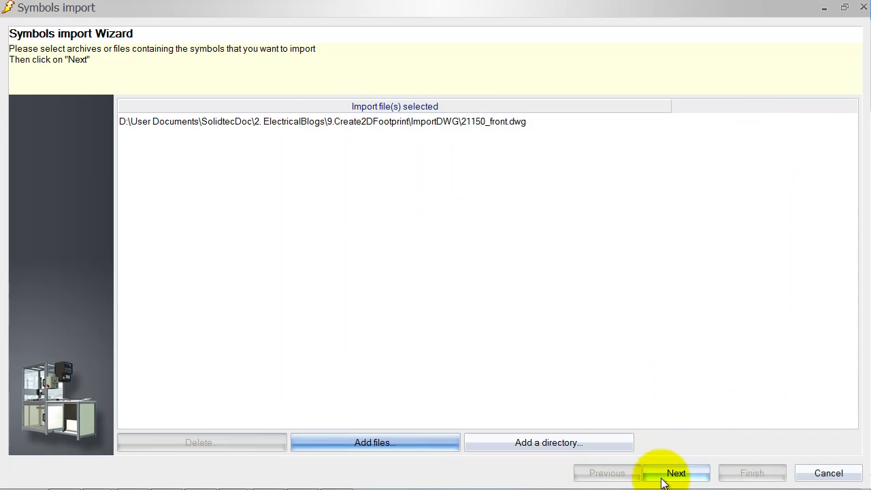
left_click(675, 475)
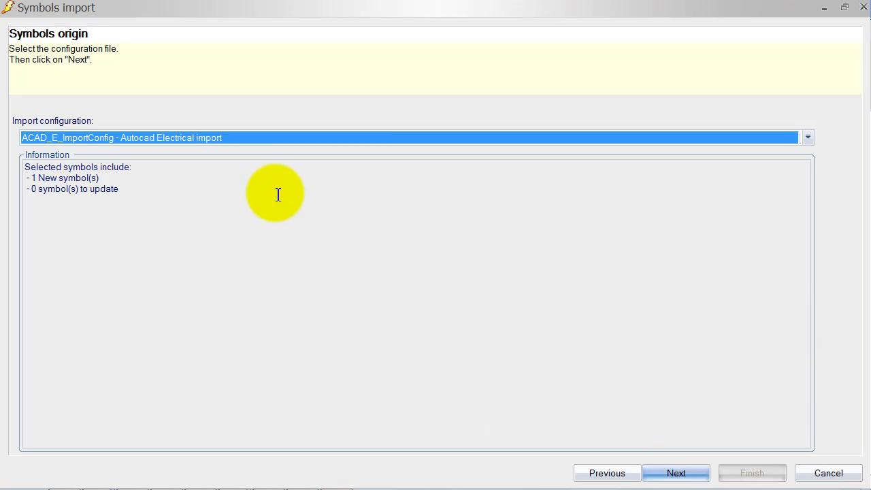
left_click(661, 473)
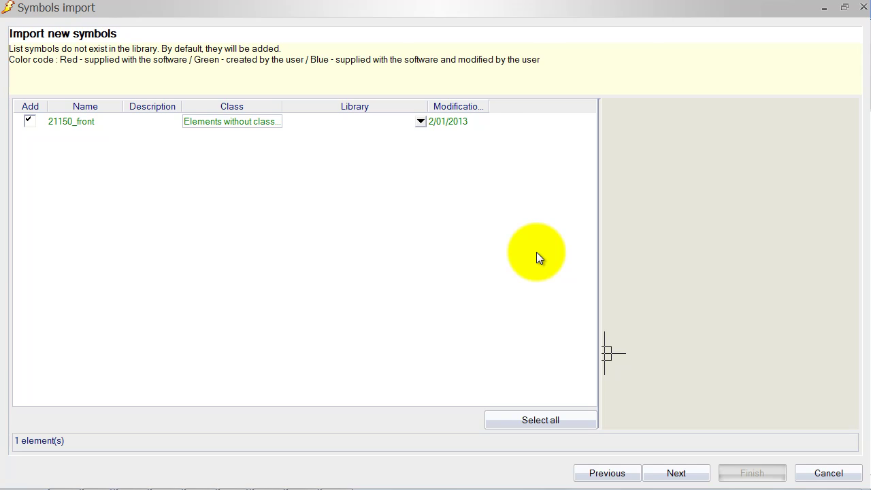
Assign the imported 21150_front symbol to the Power class under Contactor relays, relays
left_click(263, 123)
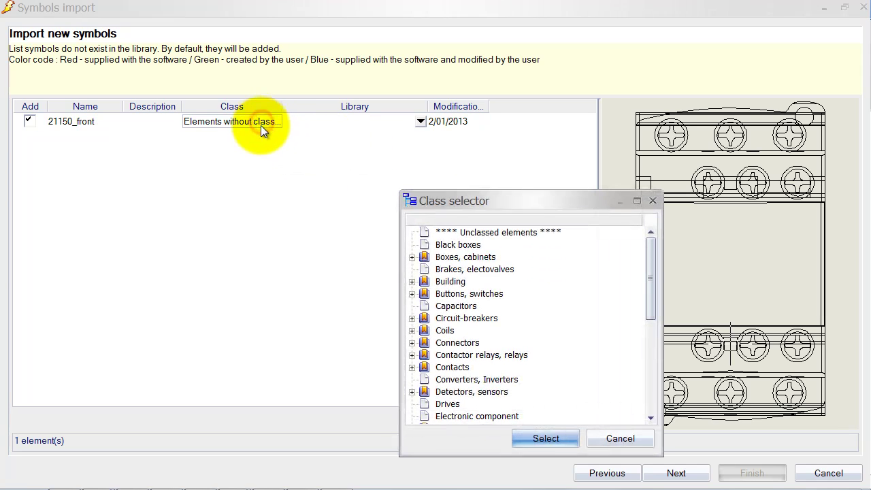
left_click_drag(485, 199, 336, 132)
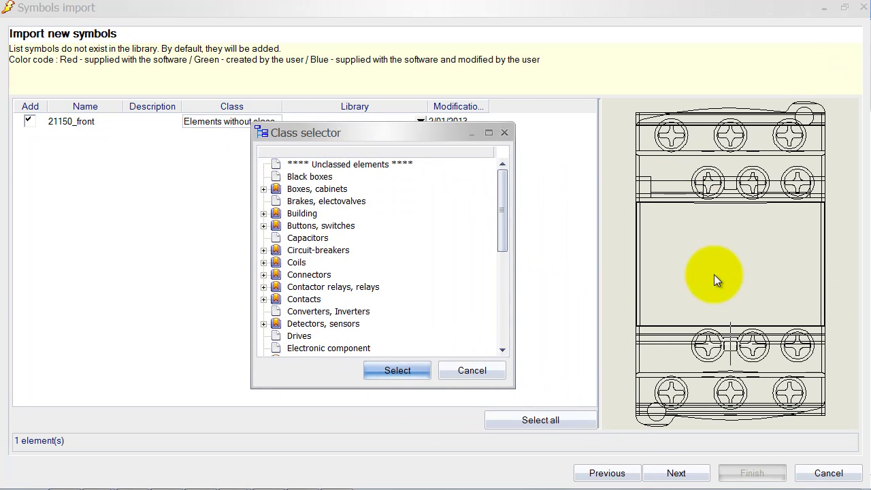
left_click(263, 289)
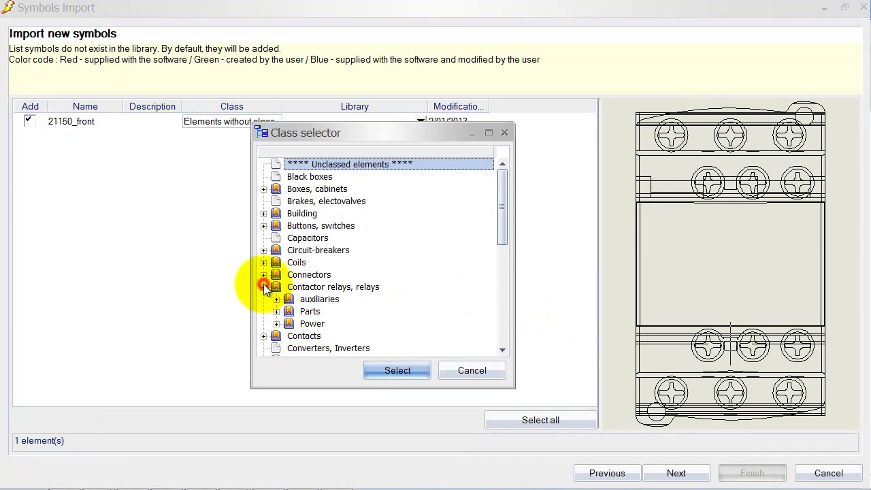
left_click(312, 324)
left_click(385, 373)
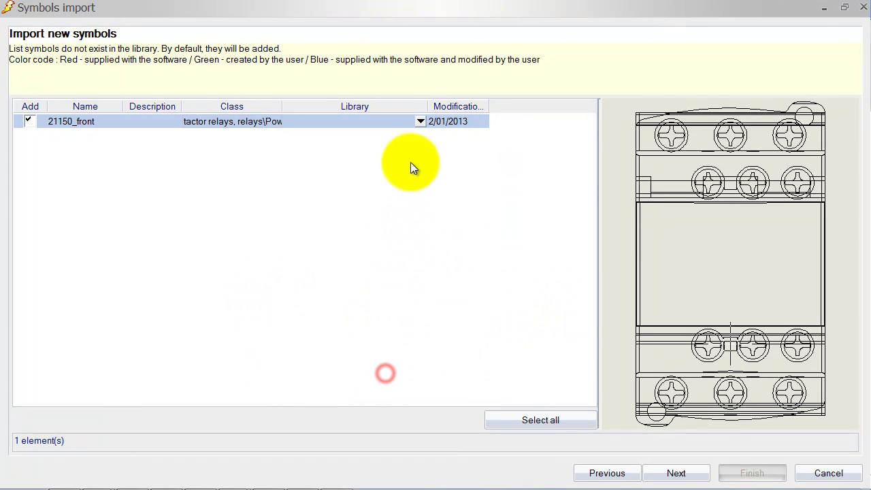
Set the library of the imported 21150_front symbol to the user-created objects library
left_click(421, 121)
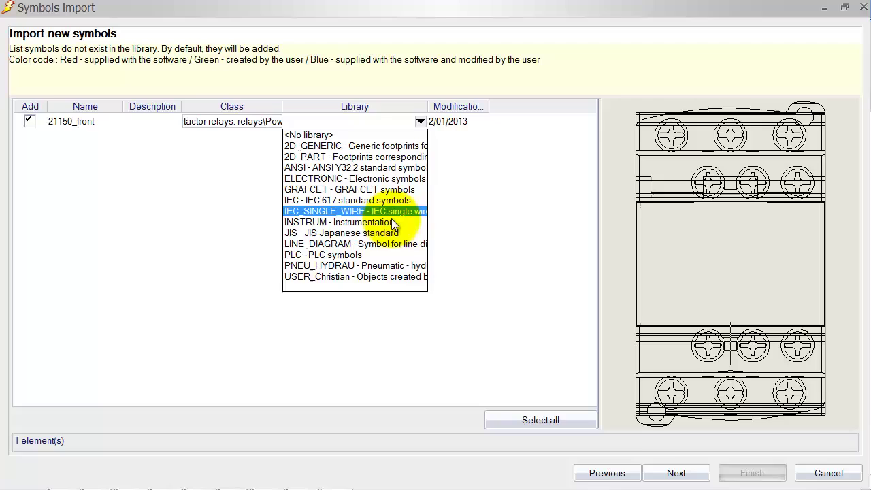
left_click(382, 274)
left_click(420, 122)
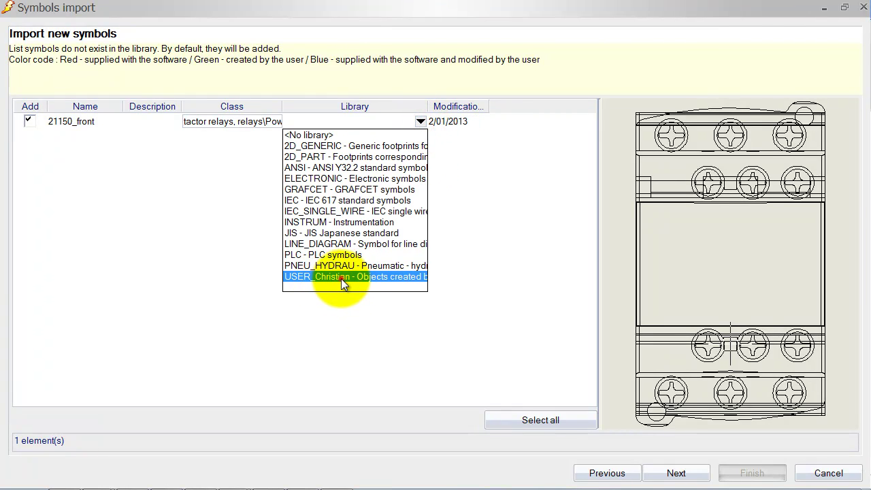
left_click(341, 278)
Leave the attribute conversion as it is and finish the symbol import without saving the import configuration
left_click(676, 473)
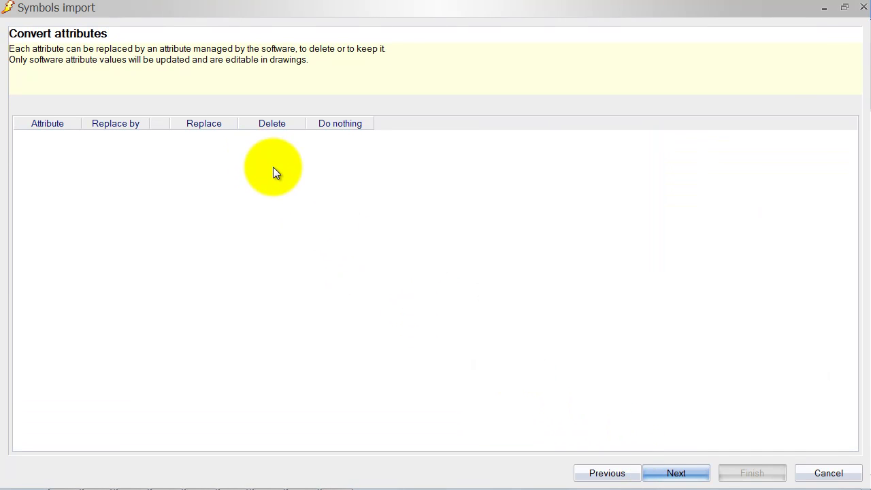
left_click(676, 473)
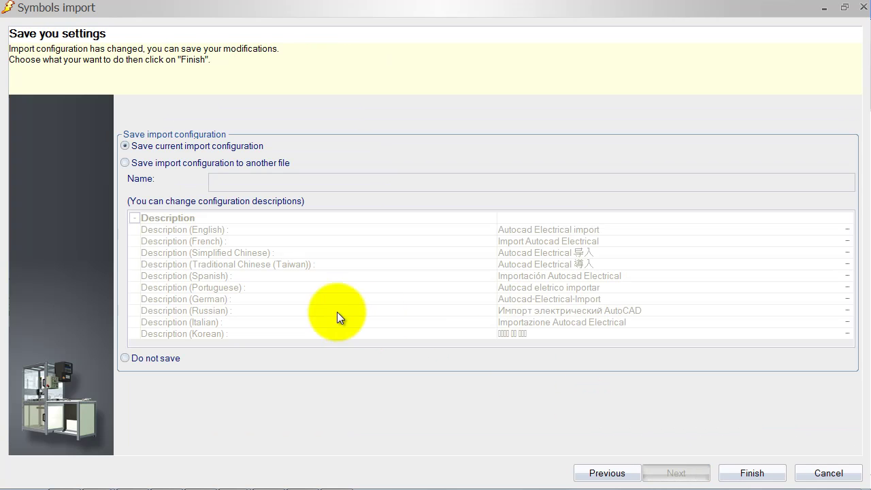
left_click(126, 357)
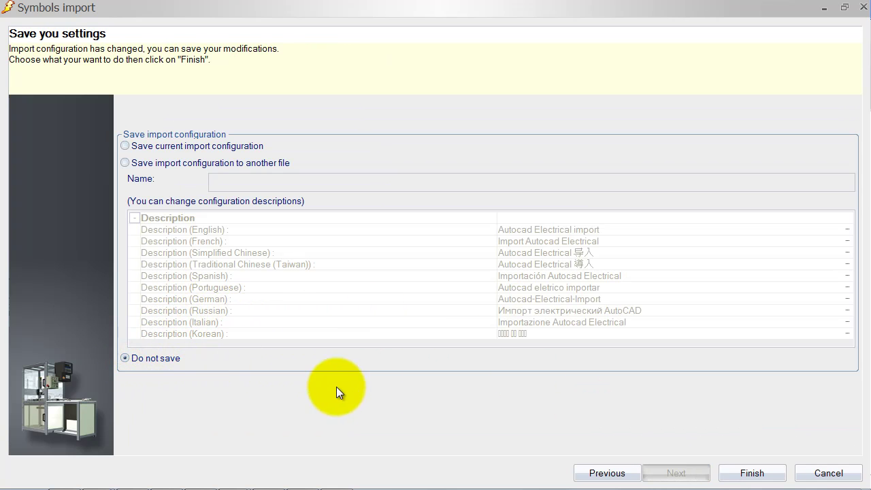
left_click(741, 471)
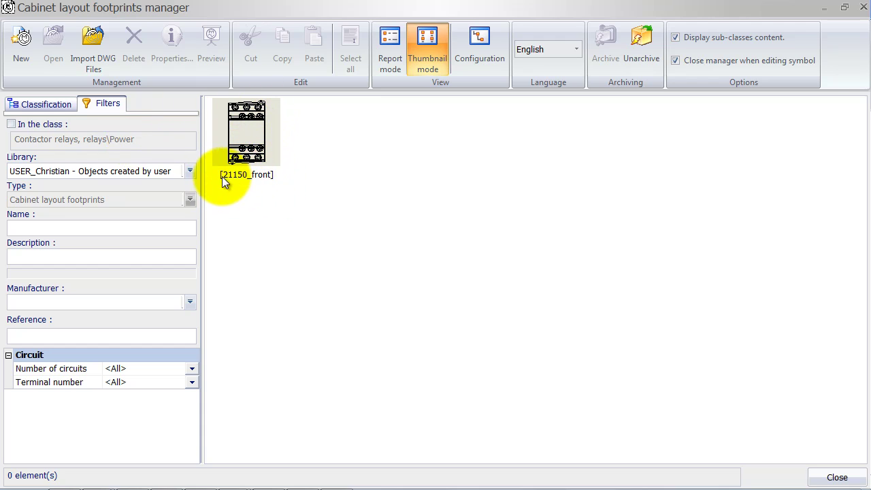
Open the 21150_front footprint drawing for inspection and close it without saving changes
left_click(257, 148)
double_click(256, 148)
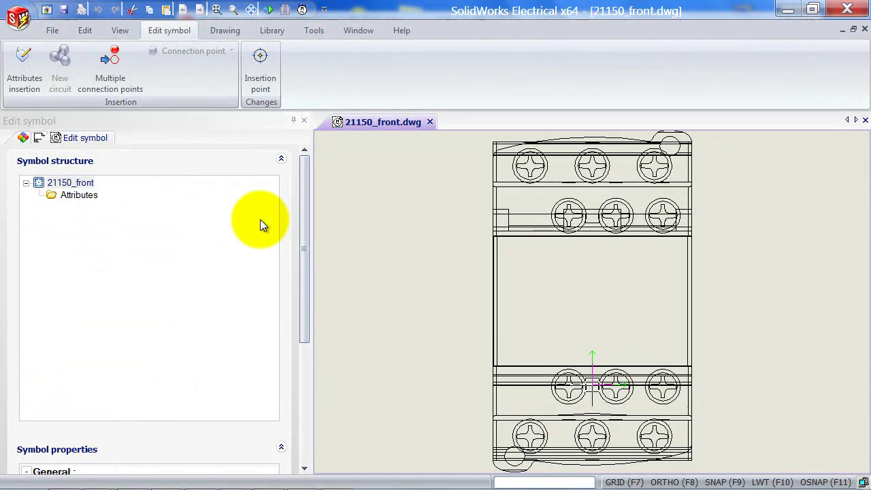
left_click(865, 121)
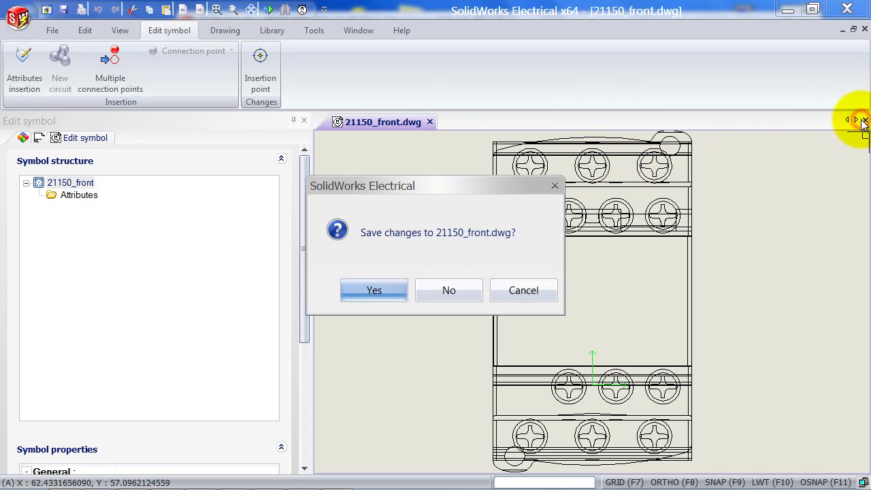
left_click(463, 295)
Reopen the 2D footprints manager and maximize its window
left_click(138, 31)
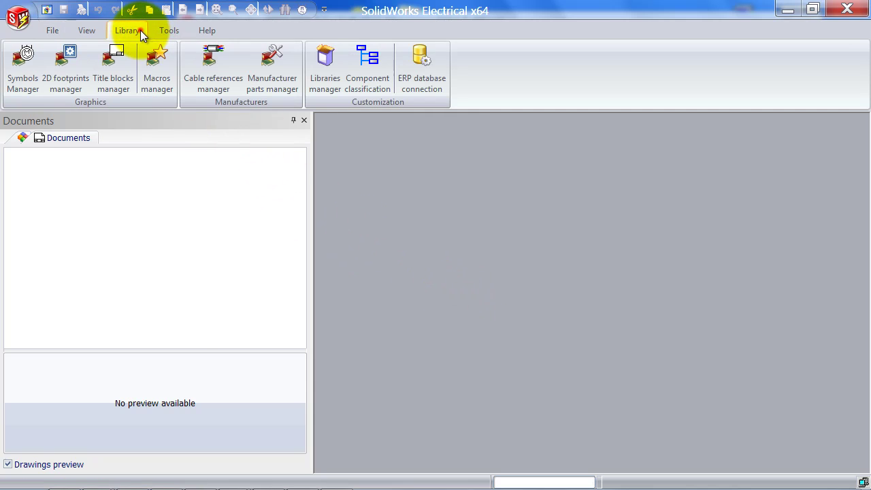
left_click(270, 62)
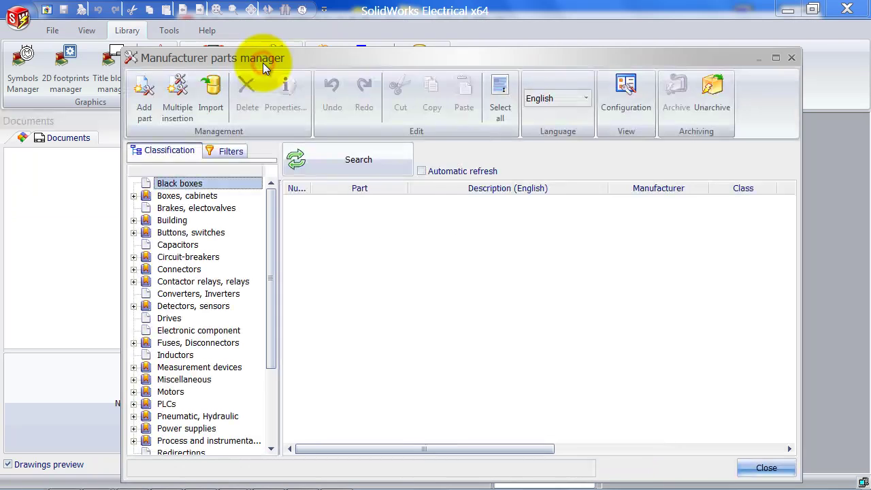
left_click(789, 59)
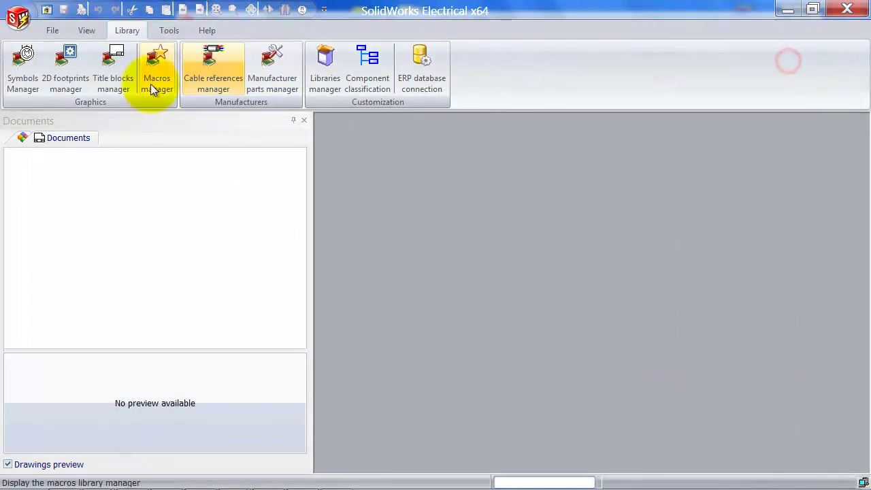
left_click(82, 80)
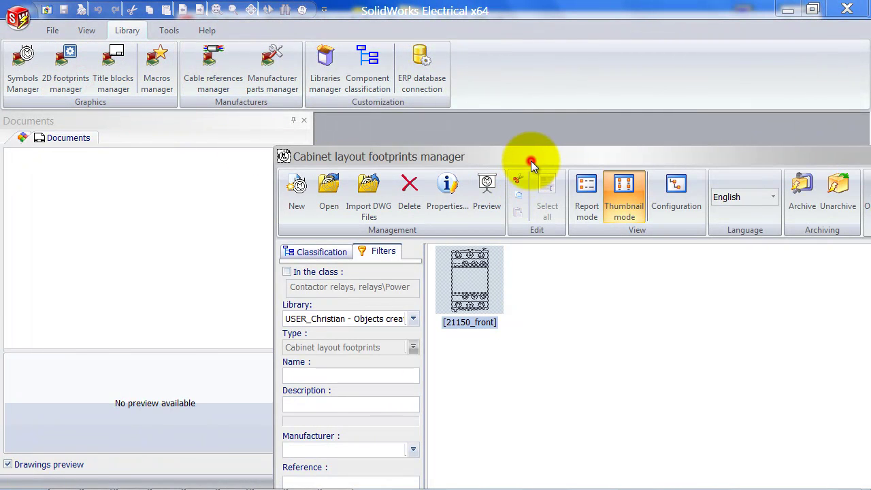
double_click(531, 159)
In the 21150_front footprint's properties, set the root mark to K and the manufacturer to Schneider Electric
right_click(253, 139)
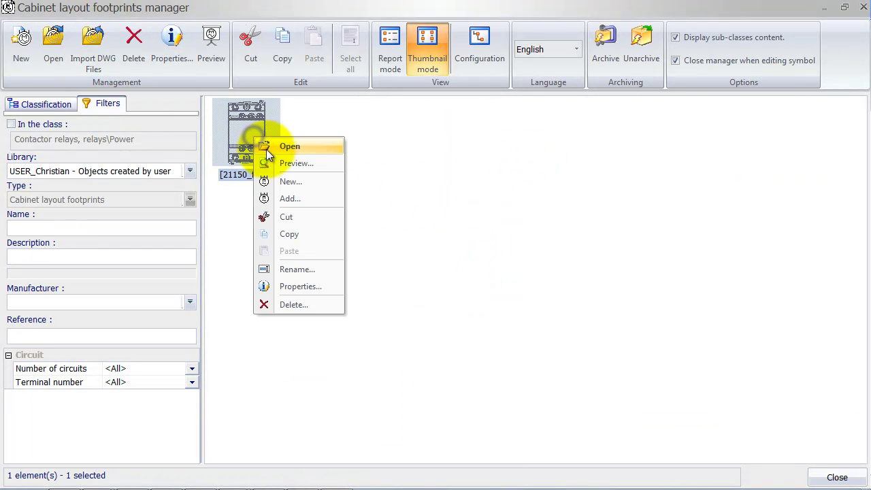
left_click(290, 287)
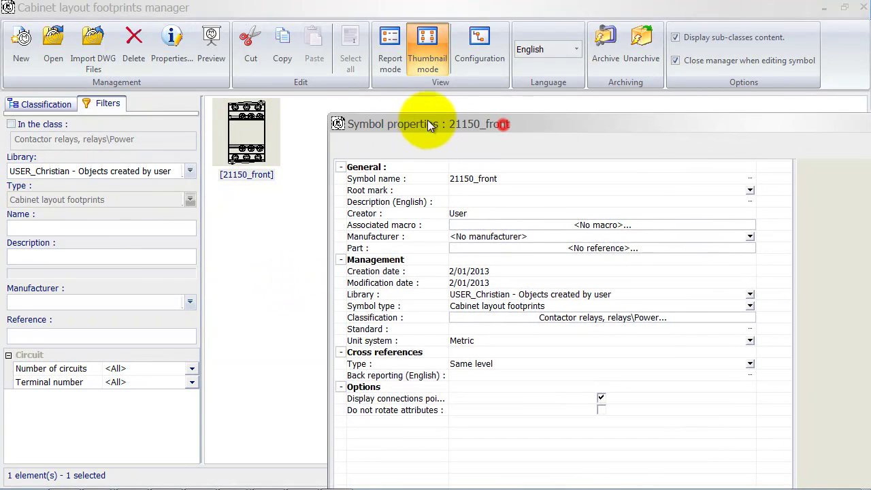
double_click(428, 123)
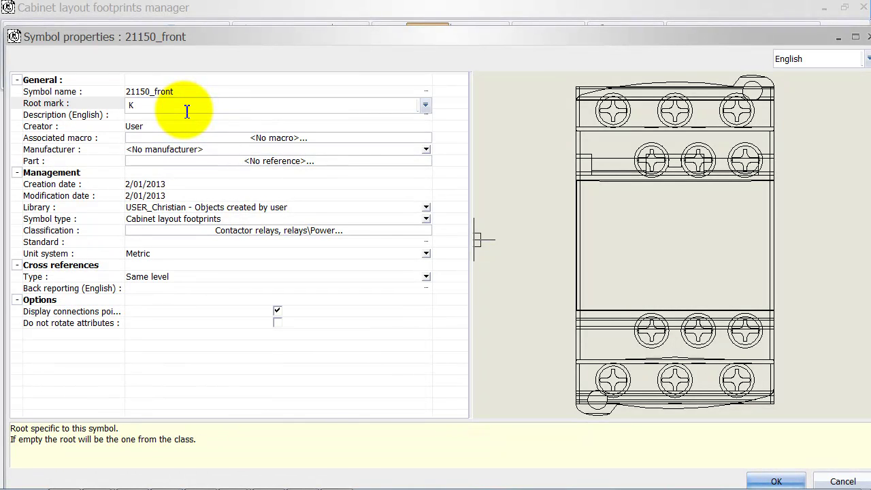
left_click(217, 146)
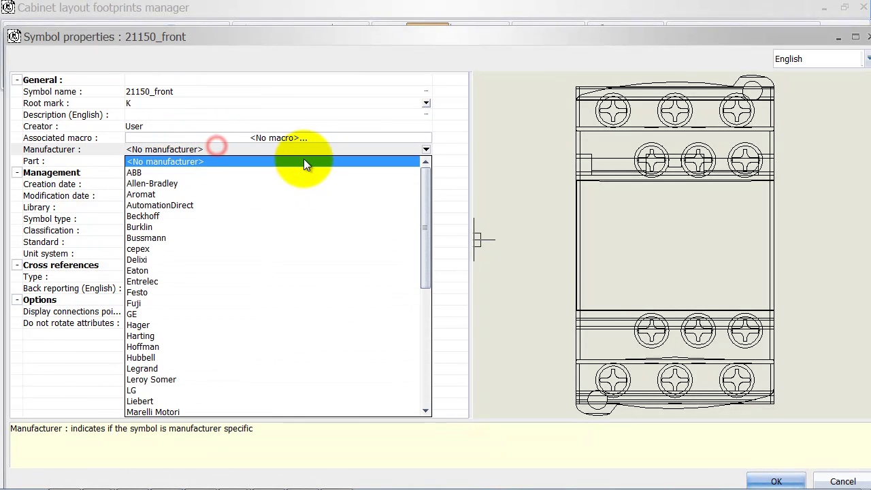
scroll(208, 381, "down", 3)
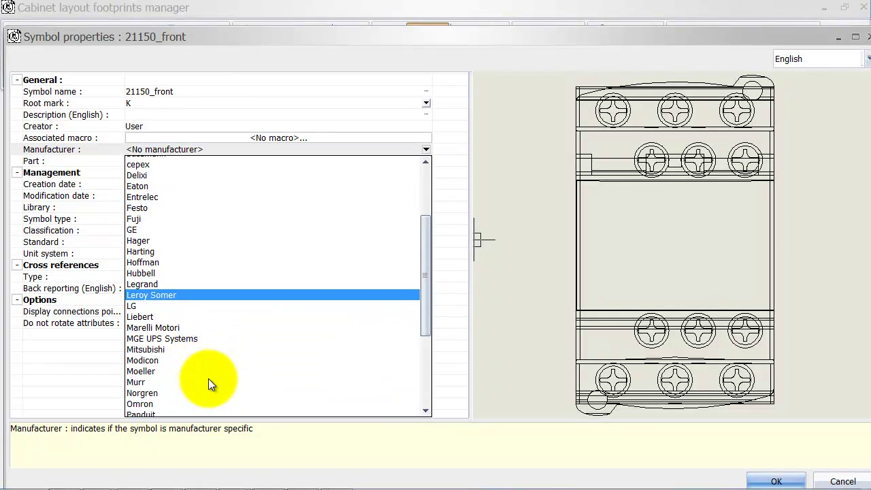
scroll(208, 378, "down", 5)
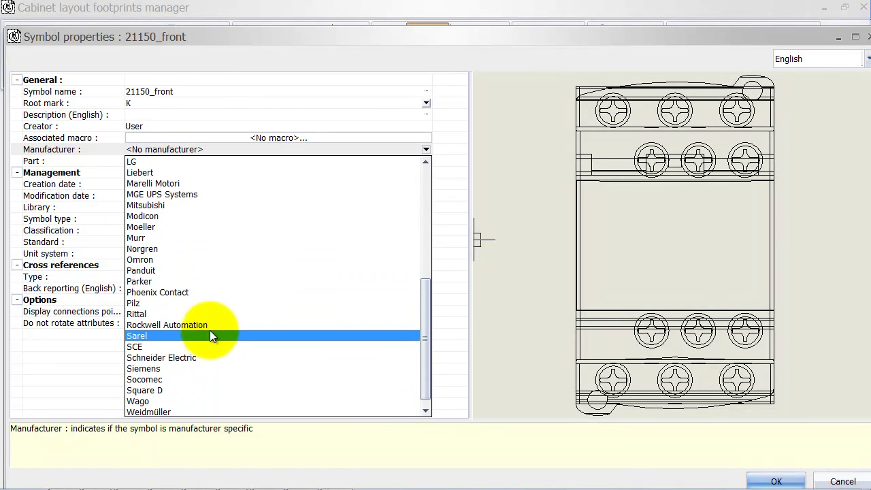
left_click(208, 354)
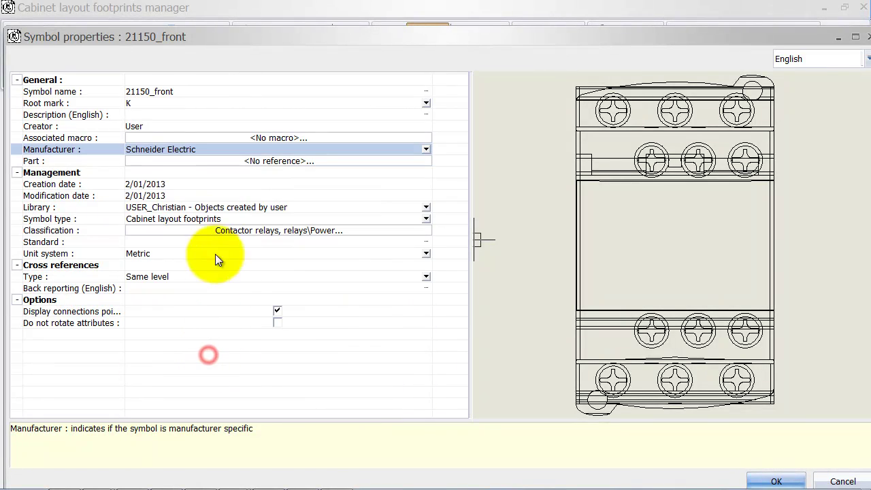
Link the footprint to part LC1D12ED_CvdH, found by filtering on the user-created objects library, and confirm the symbol properties
left_click(256, 161)
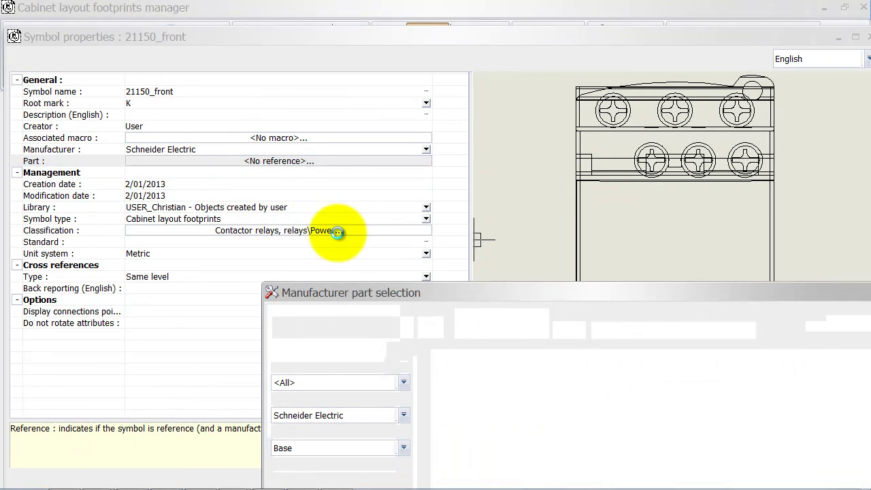
left_click_drag(499, 237, 207, 23)
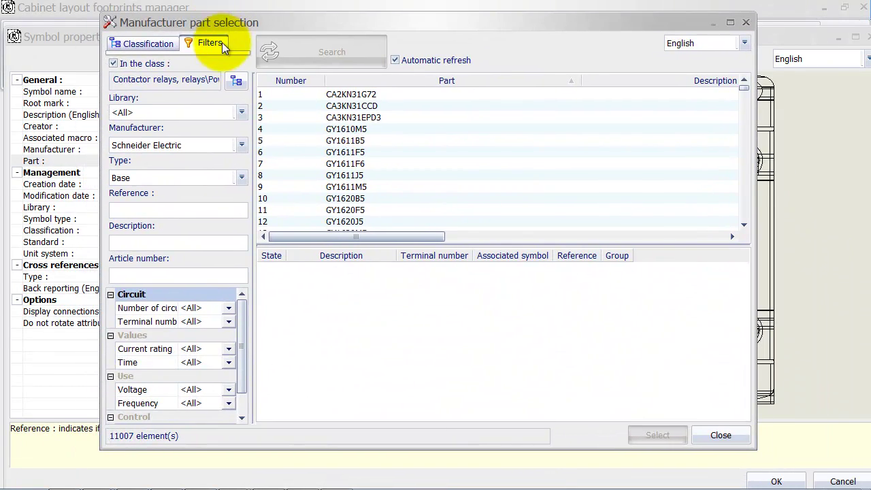
left_click(242, 113)
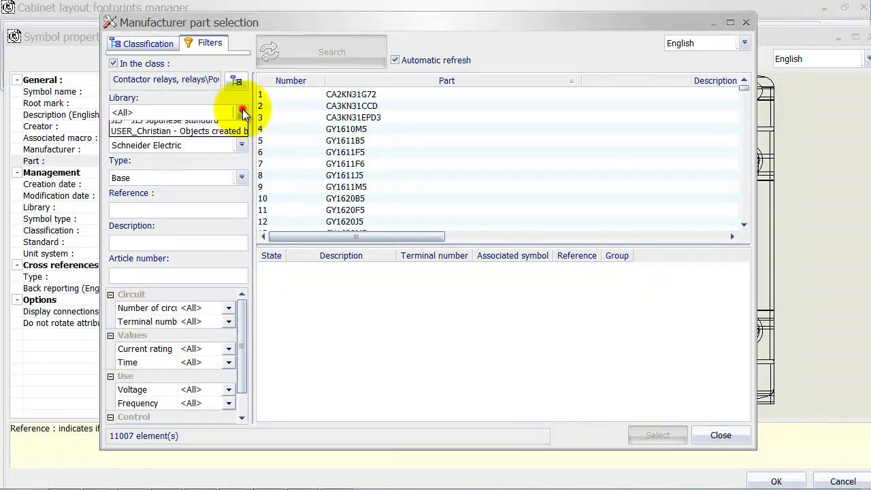
left_click(211, 148)
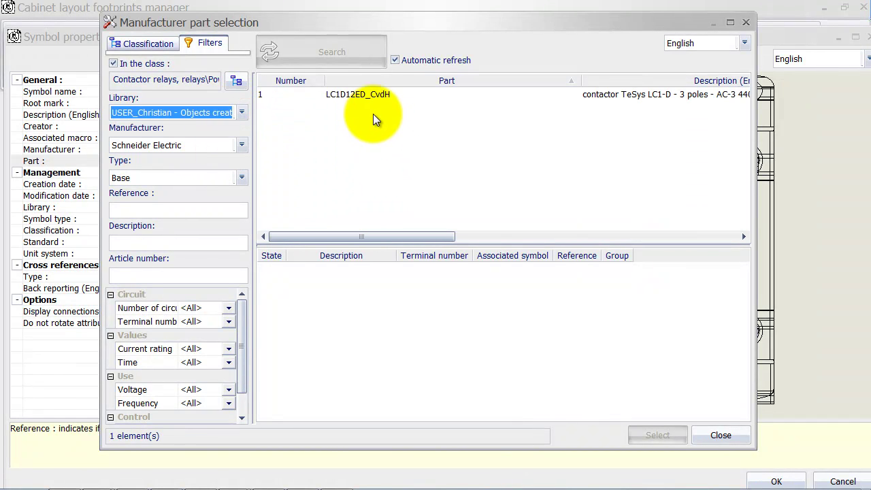
left_click(365, 95)
left_click(641, 433)
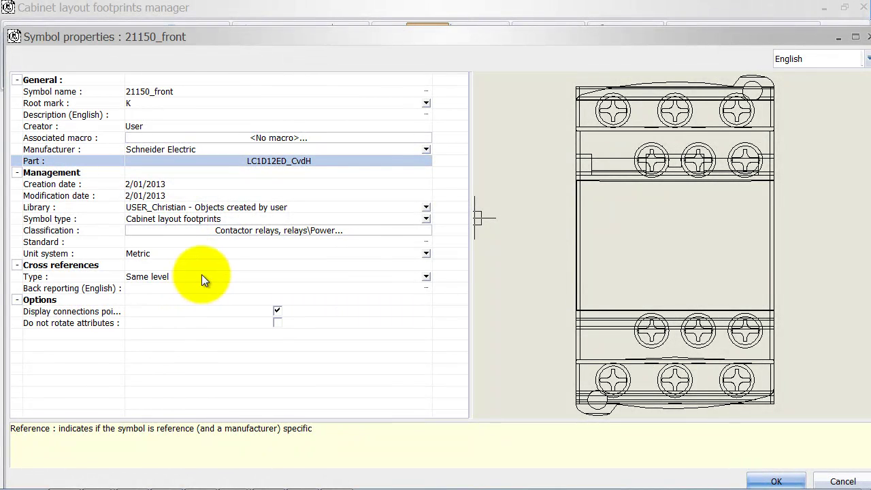
left_click(776, 481)
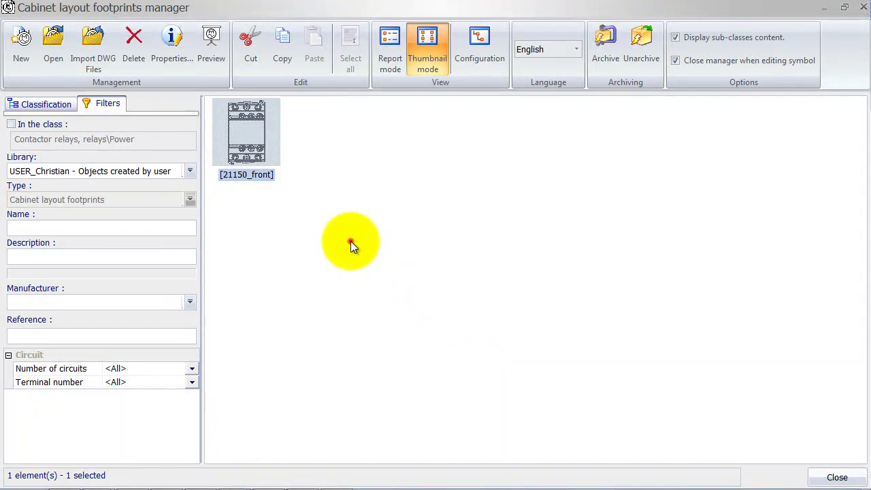
Open the 21150_front footprint's symbol properties and start editing its English description
left_click(351, 242)
right_click(250, 169)
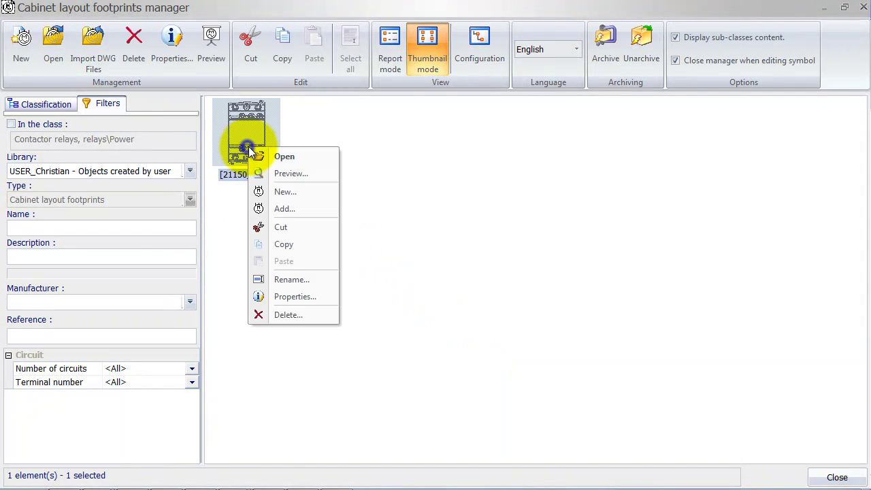
left_click(286, 297)
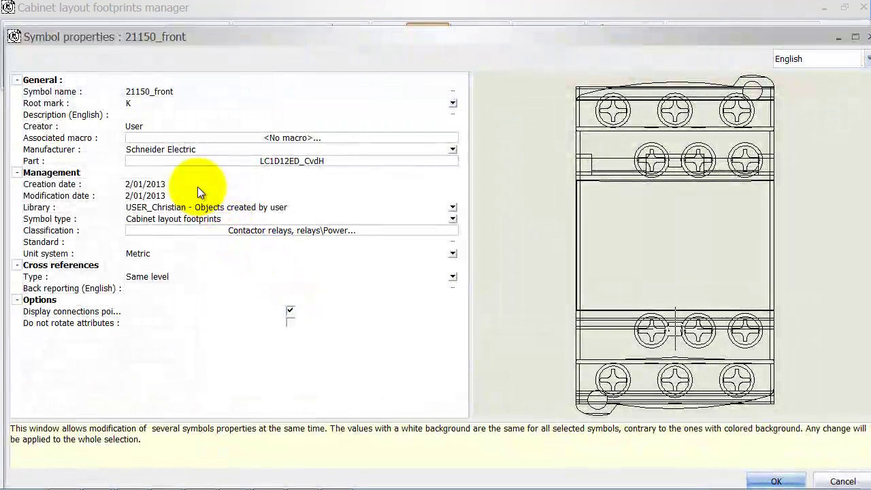
left_click(149, 116)
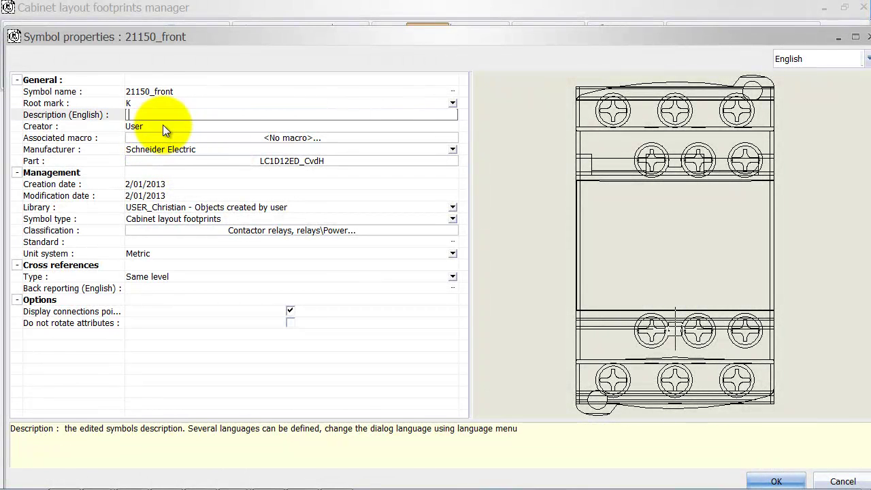
Switch to the LC1D12ED_eng_tds.pdf datasheet in Adobe Reader, copy the LC1D12ED reference from its title, and return to the symbol properties
key("super")
left_click(234, 476)
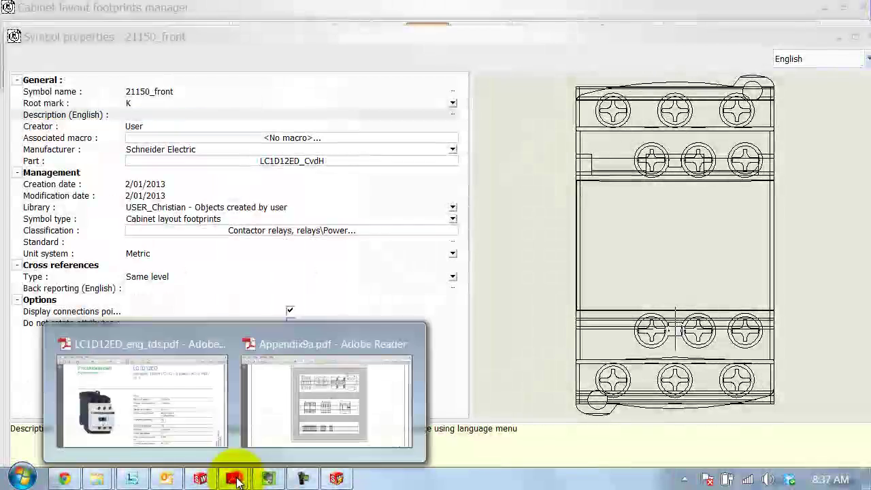
left_click(216, 449)
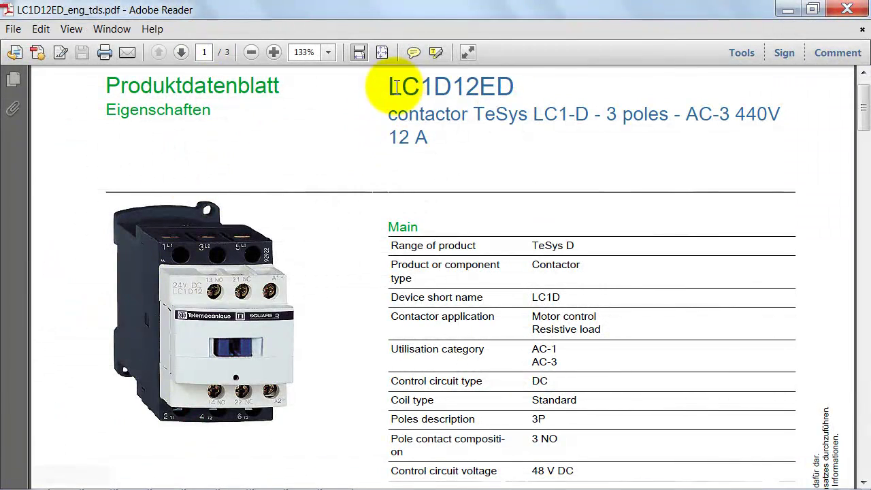
left_click_drag(387, 87, 511, 88)
right_click(507, 92)
left_click(523, 101)
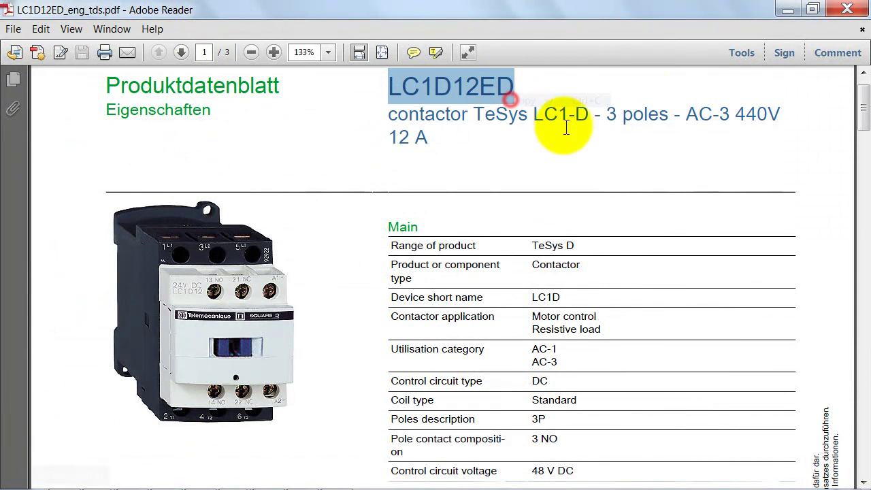
left_click(787, 9)
Set the footprint's English description to LC1D12ED_CvdH using the copied reference plus the suffix, and confirm the properties
left_click(129, 114)
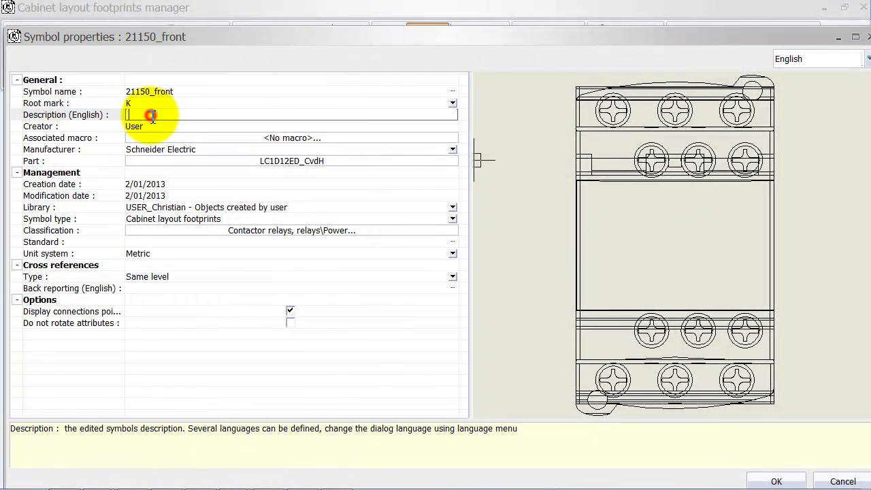
right_click(146, 116)
left_click(181, 179)
type("_CvdH")
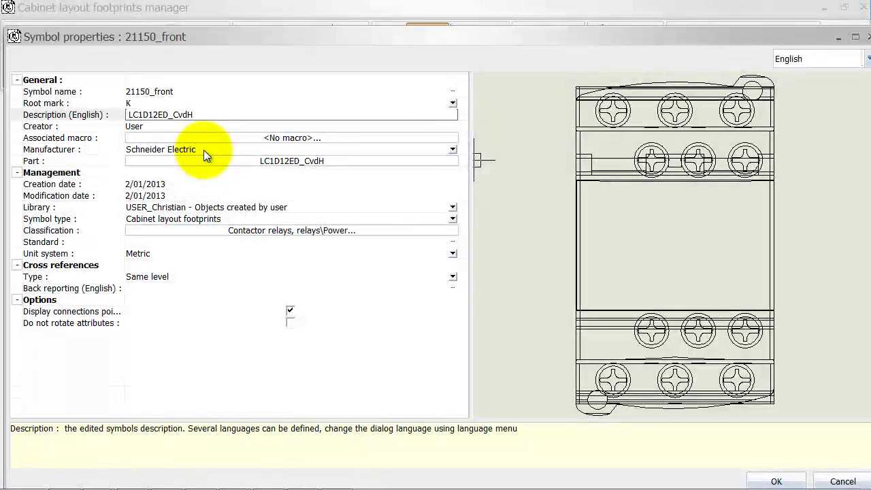
left_click(756, 484)
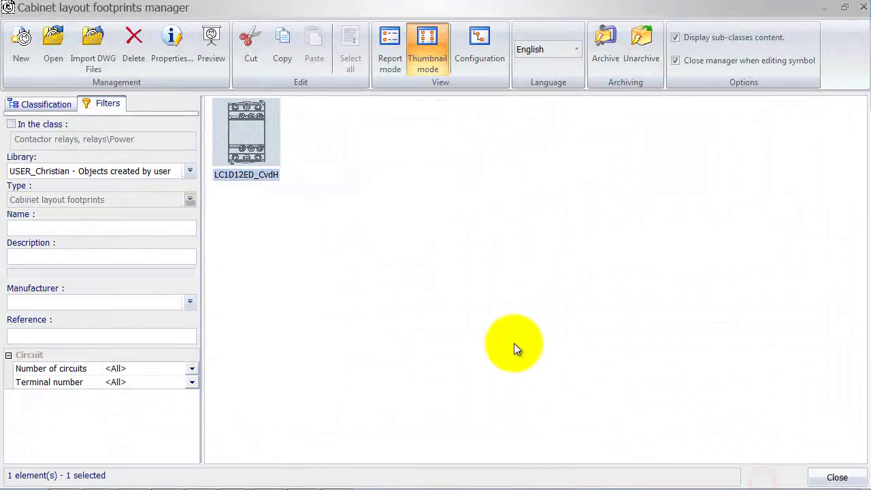
left_click(454, 266)
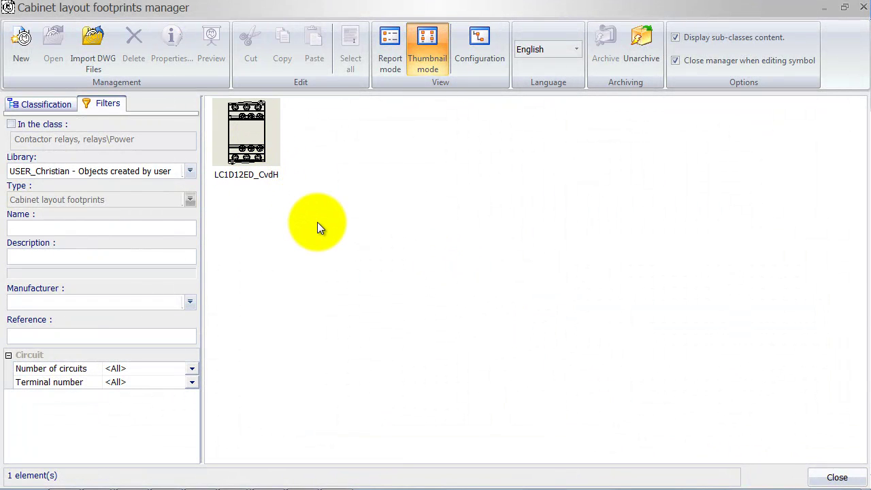
Open the LC1D12ED_CvdH footprint drawing for editing, narrow the symbol side panel, and select the Attributes folder in the symbol structure
double_click(240, 136)
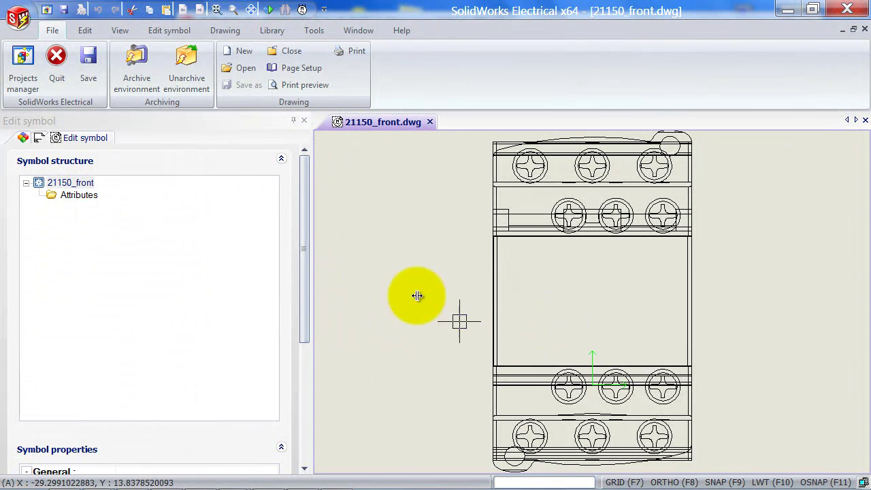
left_click_drag(311, 200, 227, 218)
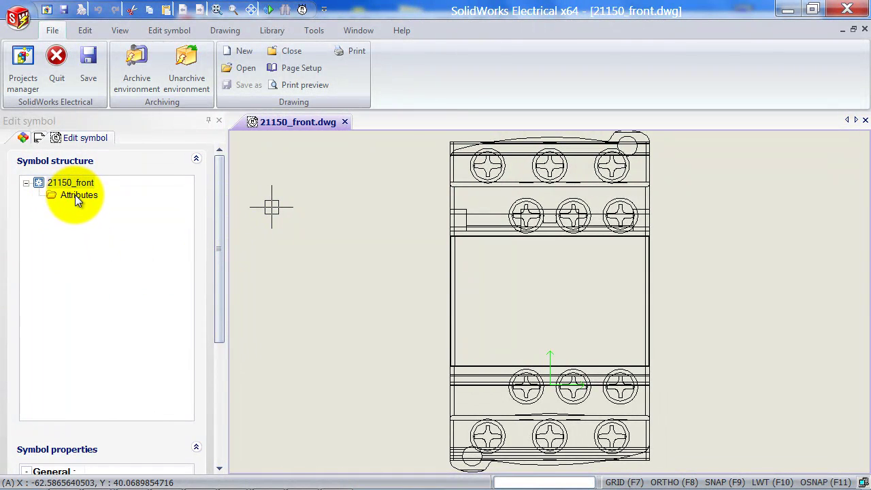
left_click(75, 194)
left_click(399, 286)
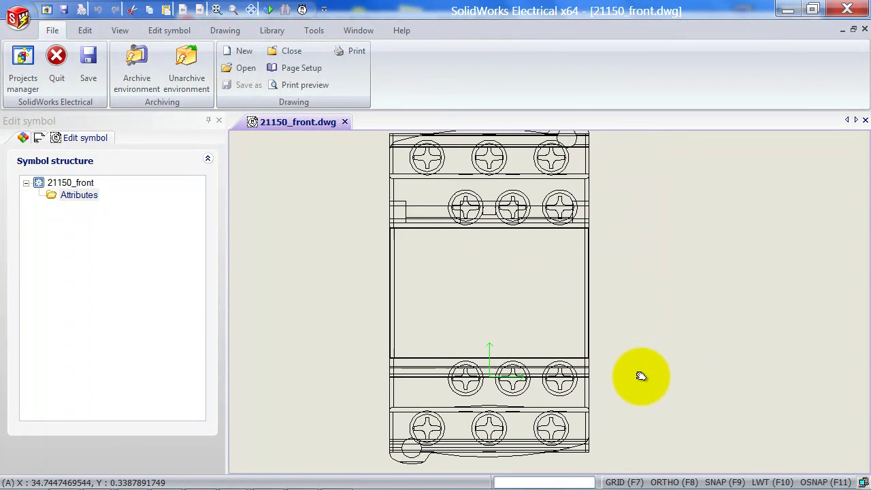
Examine the overlapping lines around the upper terminal screws of the contactor drawing
scroll(402, 164, "up", 3)
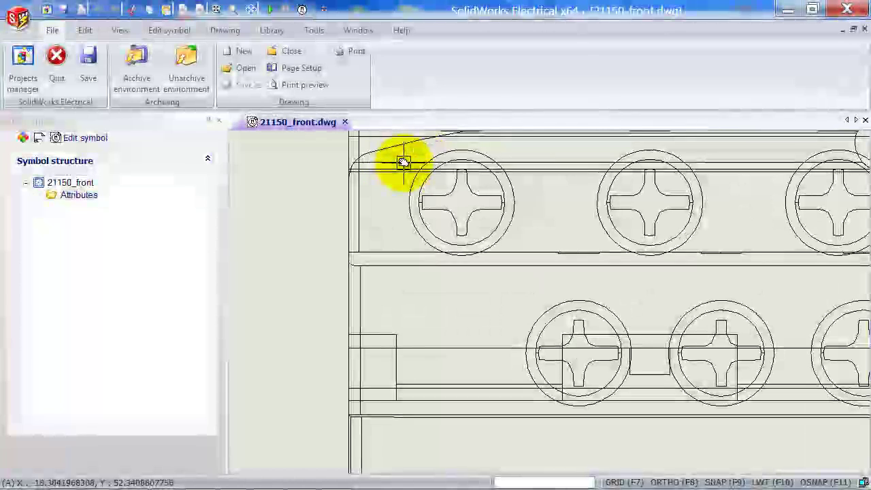
scroll(402, 184, "up", 3)
scroll(408, 204, "up", 2)
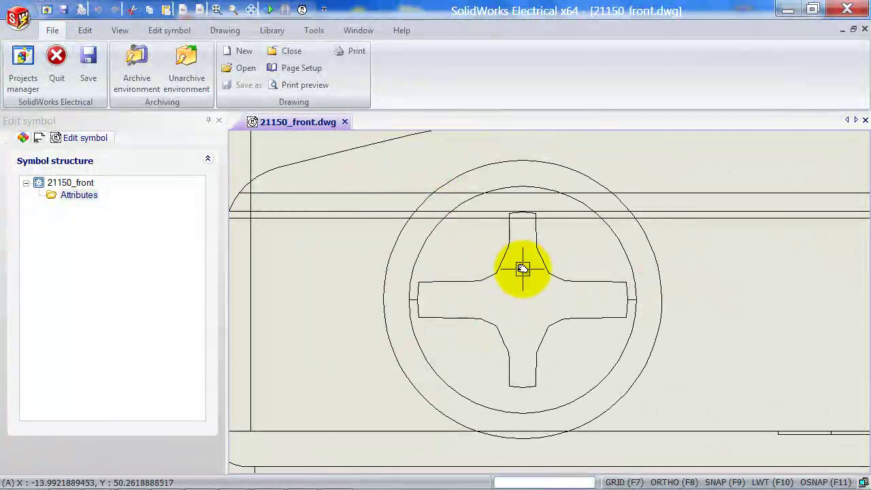
scroll(523, 269, "down", 3)
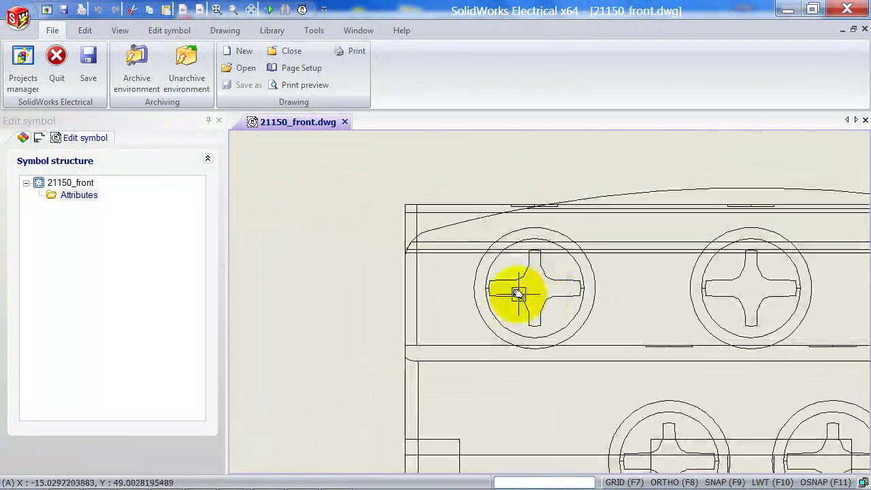
scroll(540, 311, "down", 3)
scroll(560, 343, "down", 1)
middle_click_drag(560, 343, 513, 268)
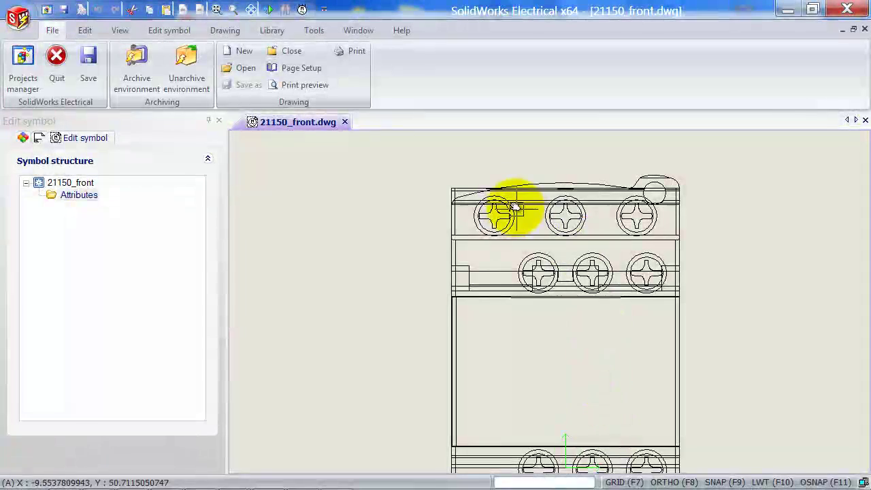
scroll(514, 206, "up", 2)
scroll(496, 198, "up", 4)
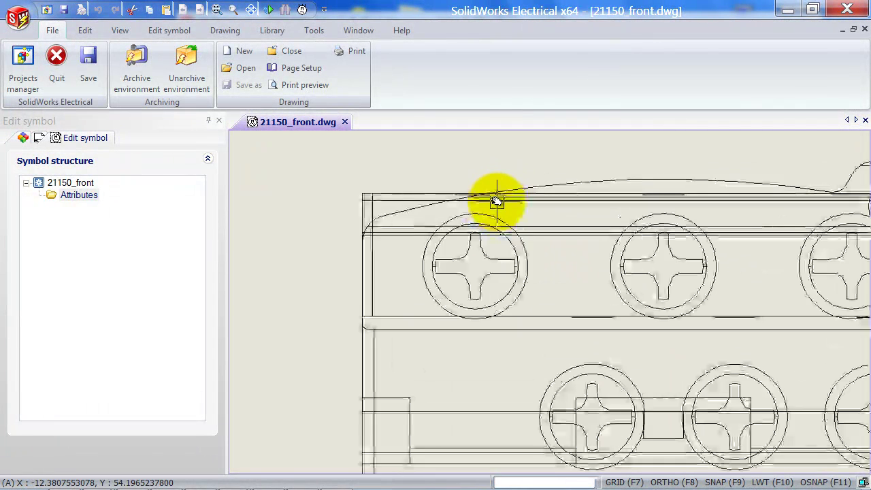
Trim the horizontal lines crossing the inner circle of the contactor's upper-left terminal screw, using that circle's arcs as cutting edges
left_click(231, 30)
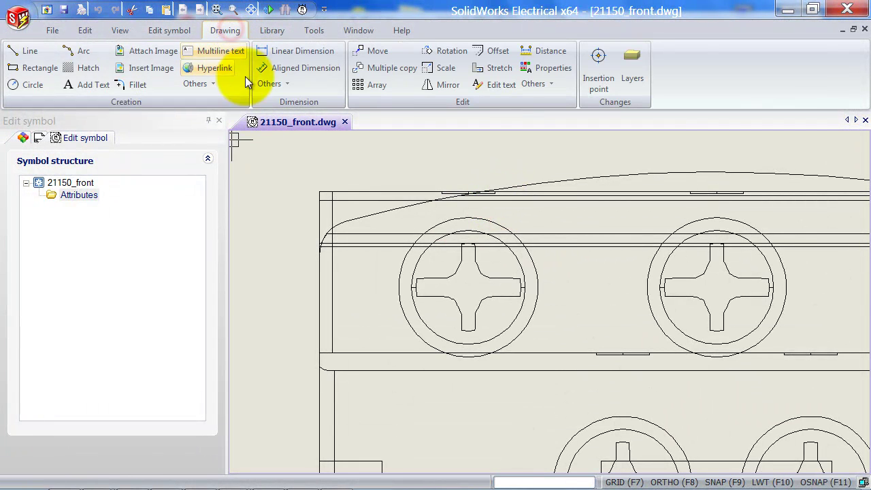
left_click(553, 82)
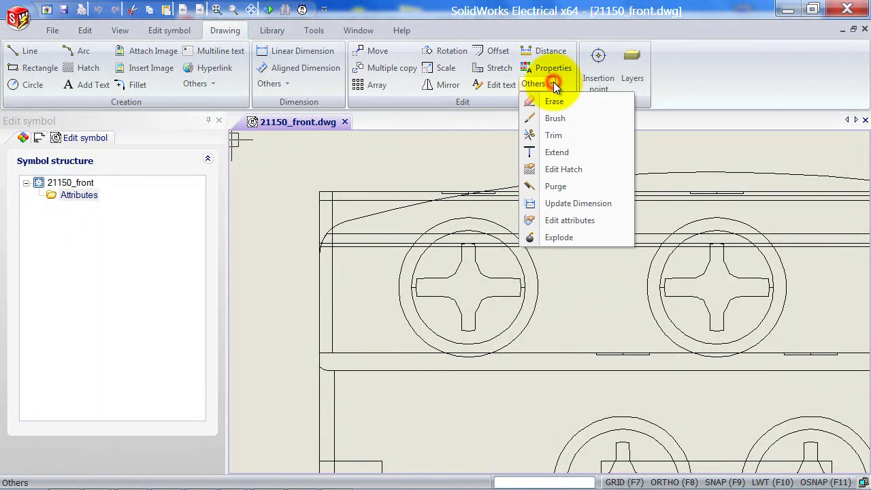
left_click(560, 130)
scroll(416, 253, "up", 4)
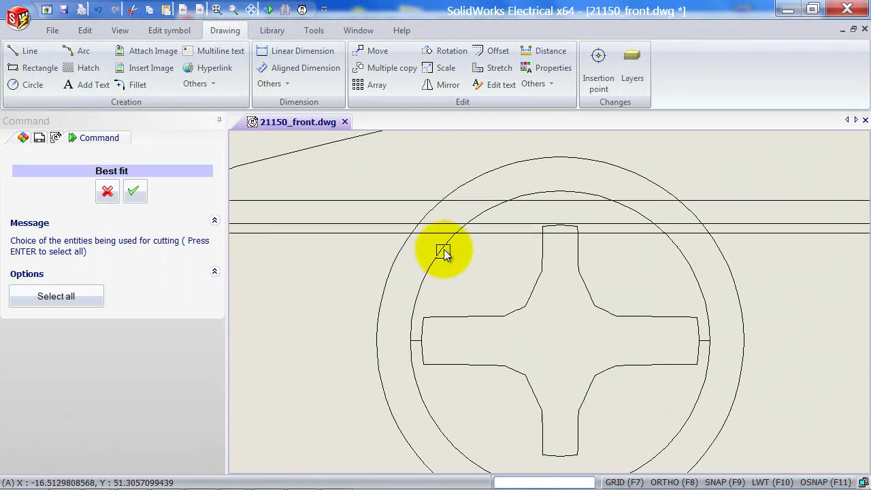
left_click(434, 264)
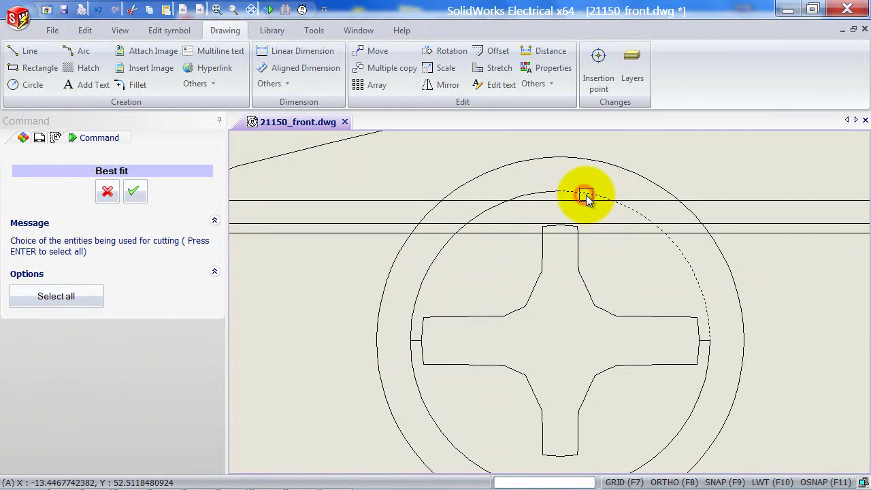
right_click(508, 268)
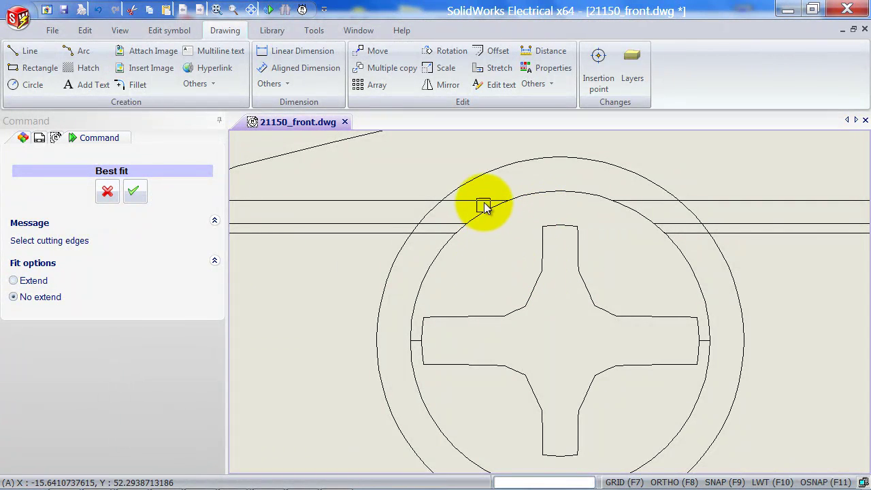
scroll(683, 286, "down", 5)
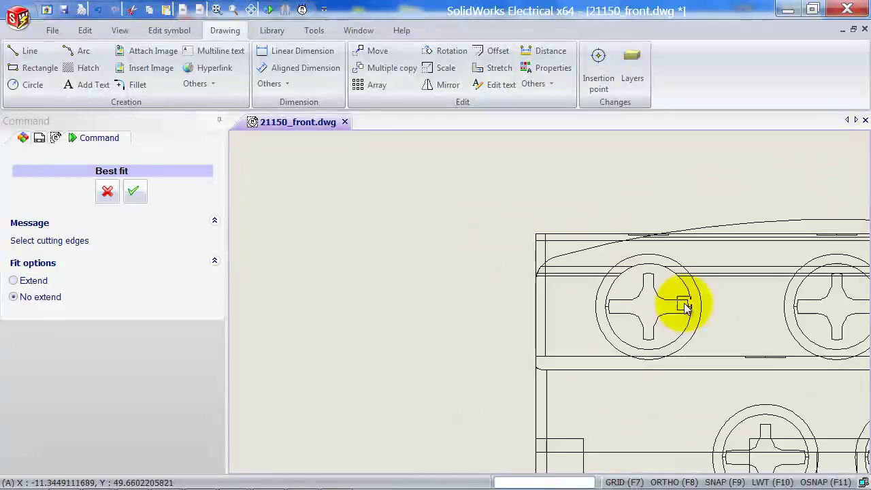
middle_click_drag(723, 326, 570, 244)
scroll(570, 244, "down", 5)
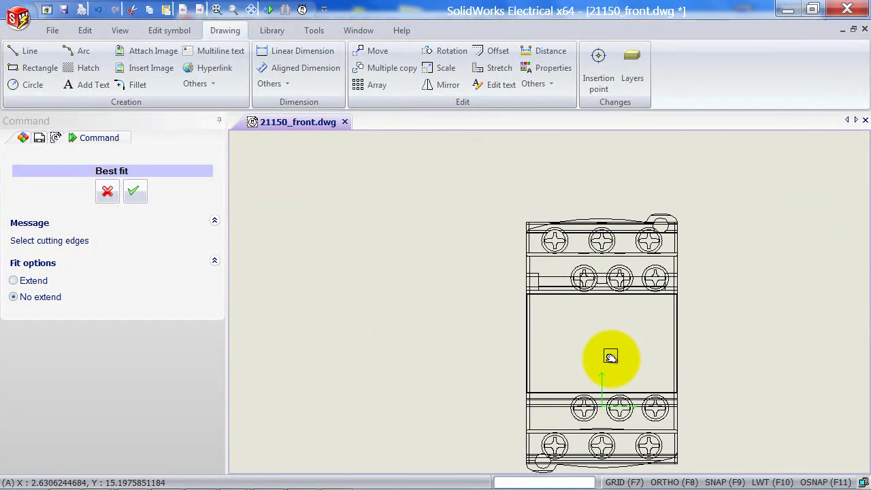